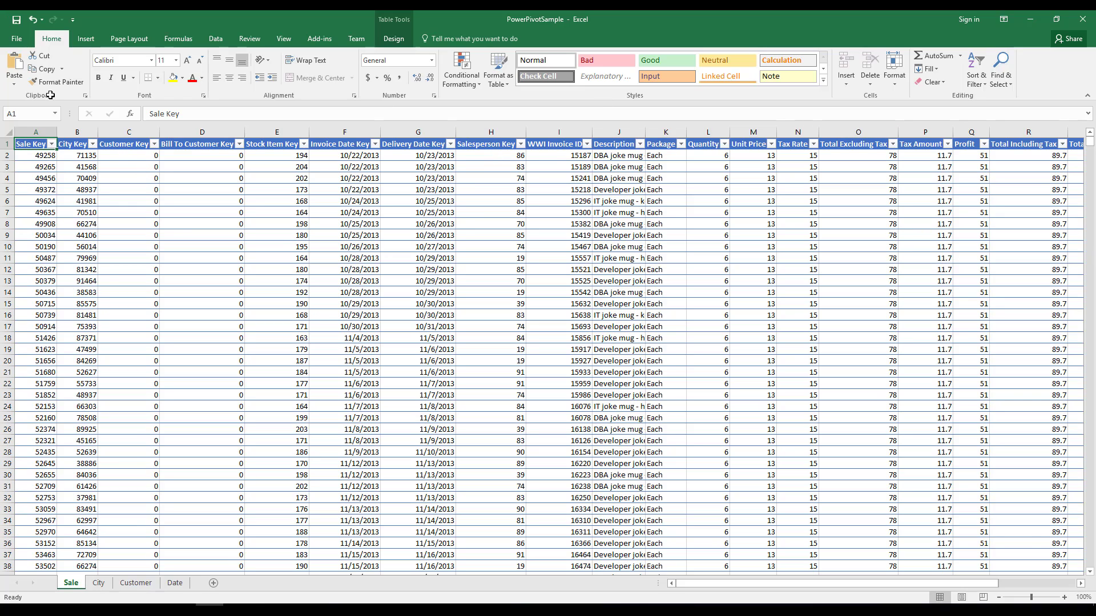
- Enable the Microsoft Power Pivot for Excel COM add-in from Excel Options > Add-ins
left_click(16, 38)
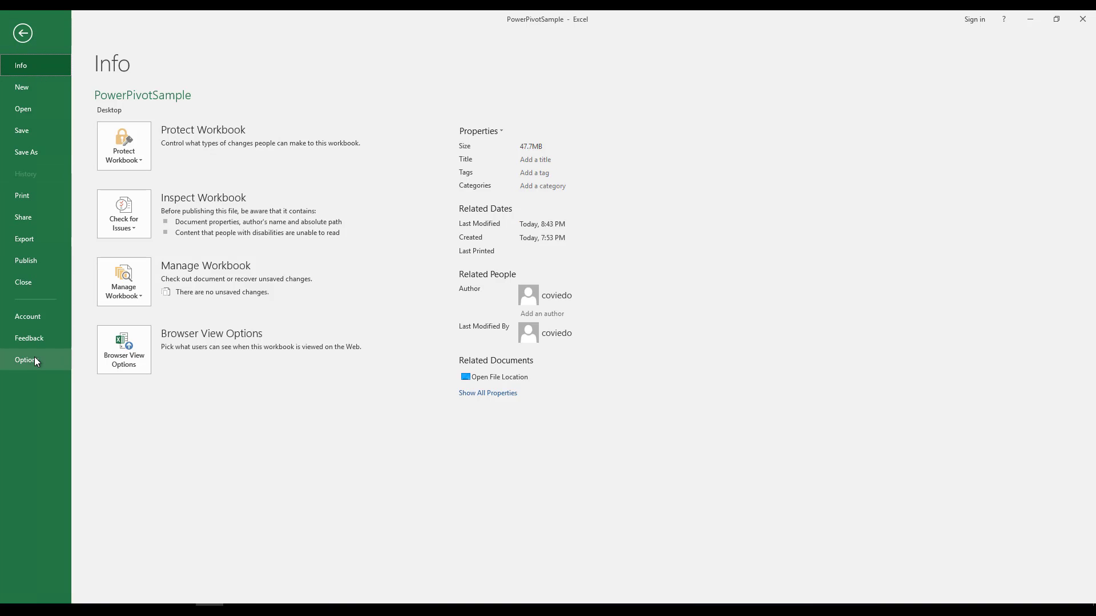
left_click(25, 360)
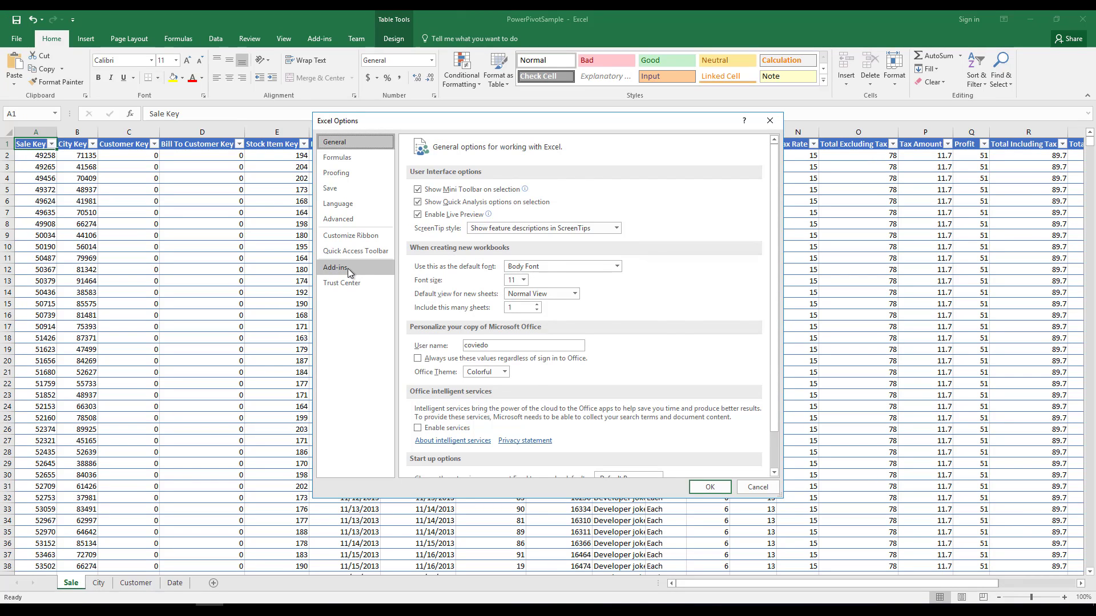
left_click(347, 268)
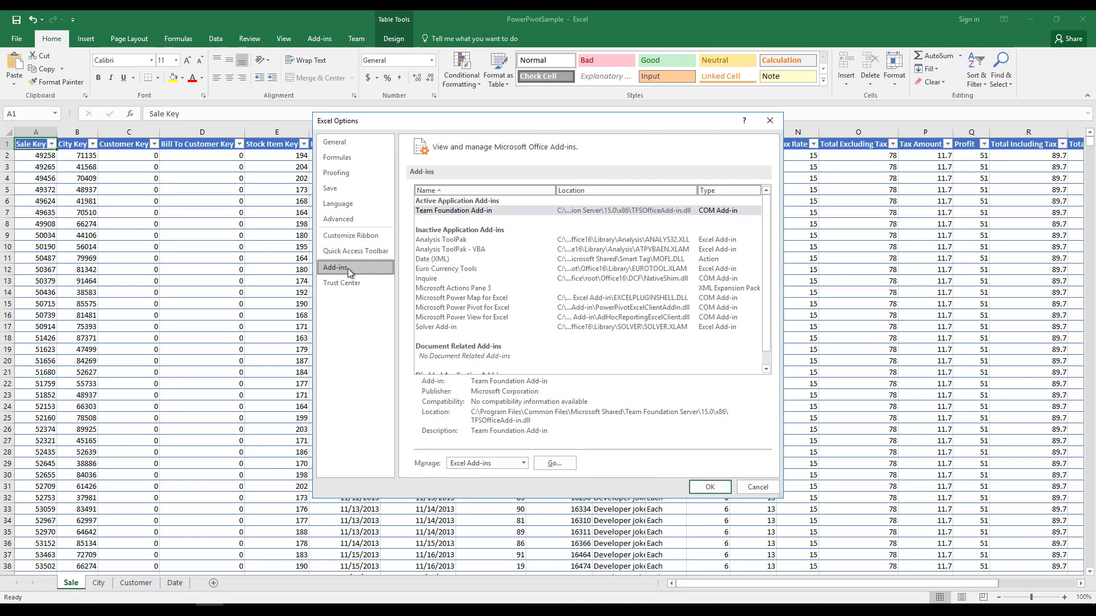
left_click(486, 463)
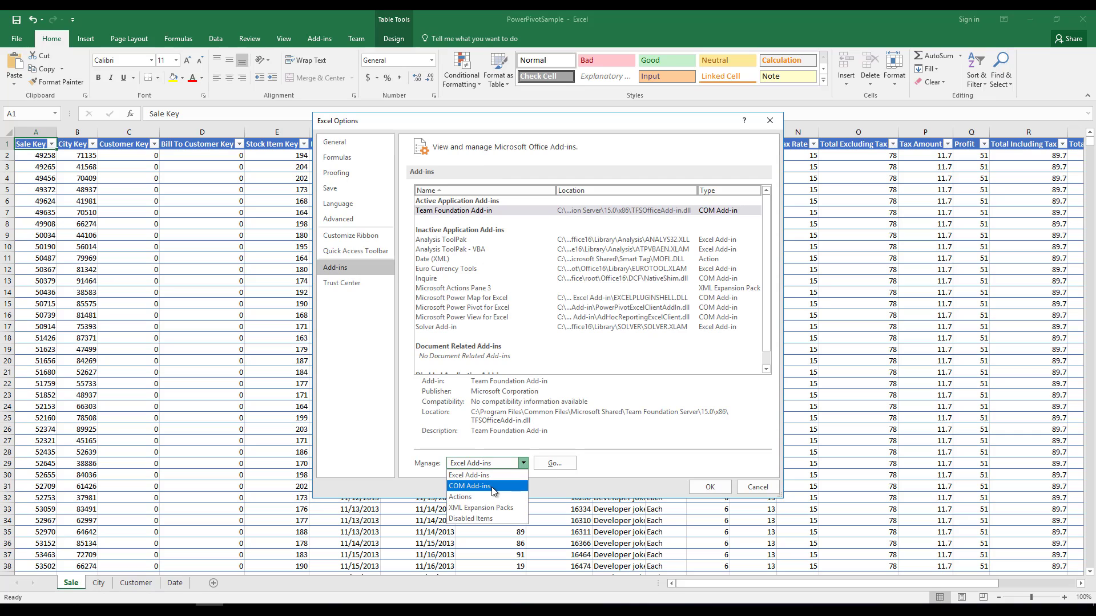
left_click(494, 486)
left_click(554, 464)
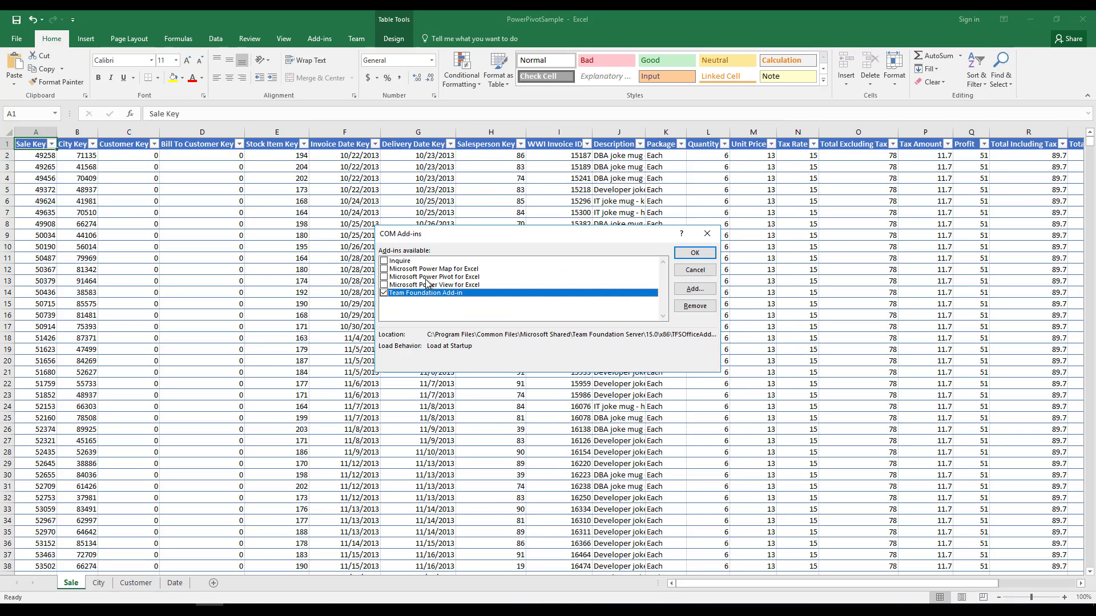
left_click(385, 278)
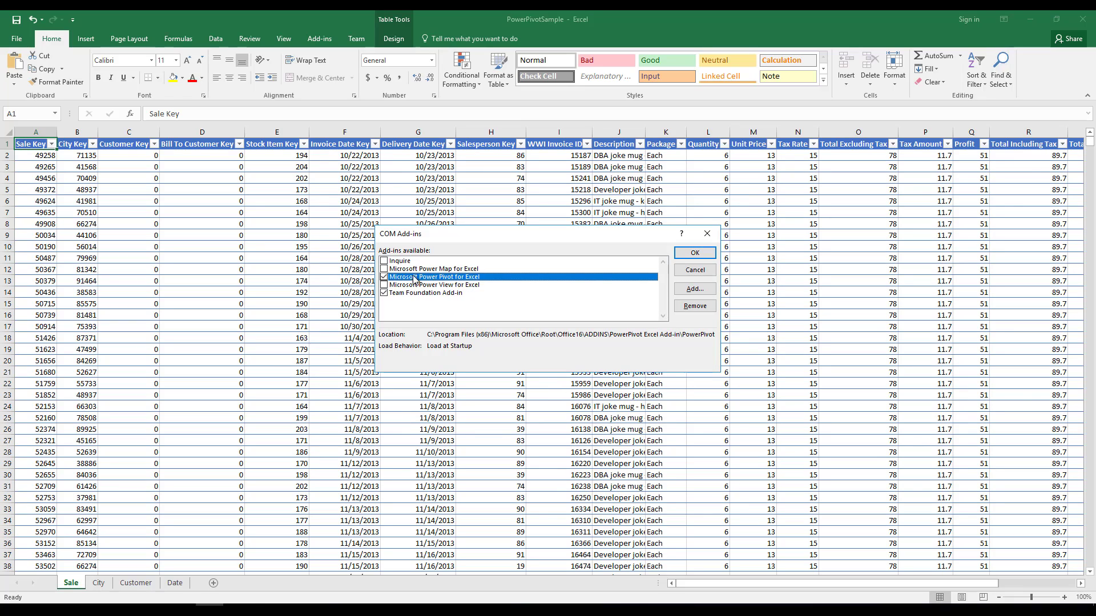
left_click(695, 253)
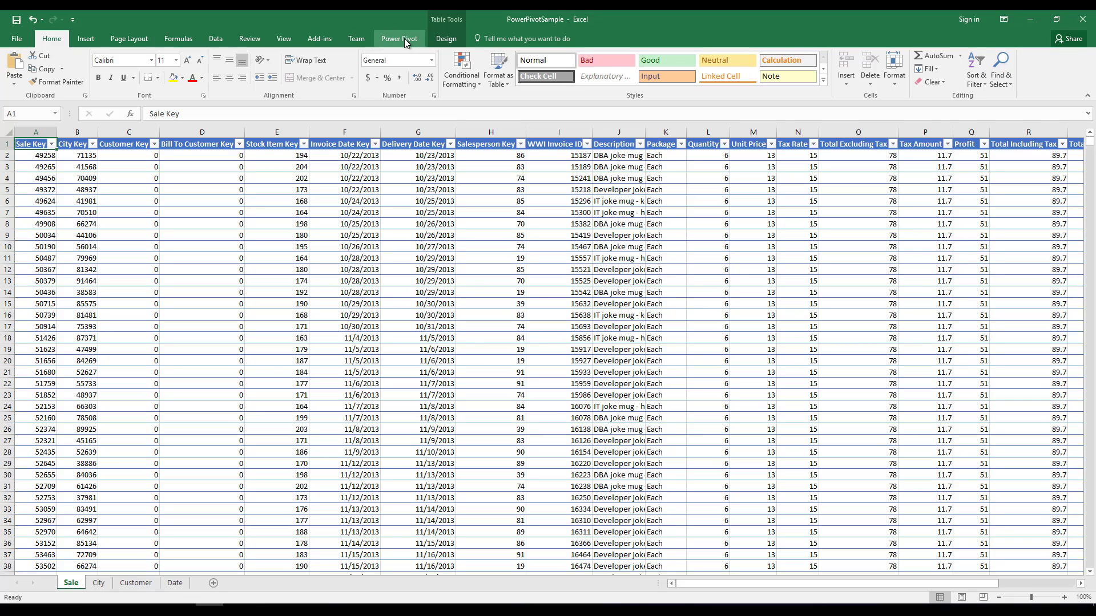
left_click(98, 582)
left_click(134, 582)
left_click(175, 582)
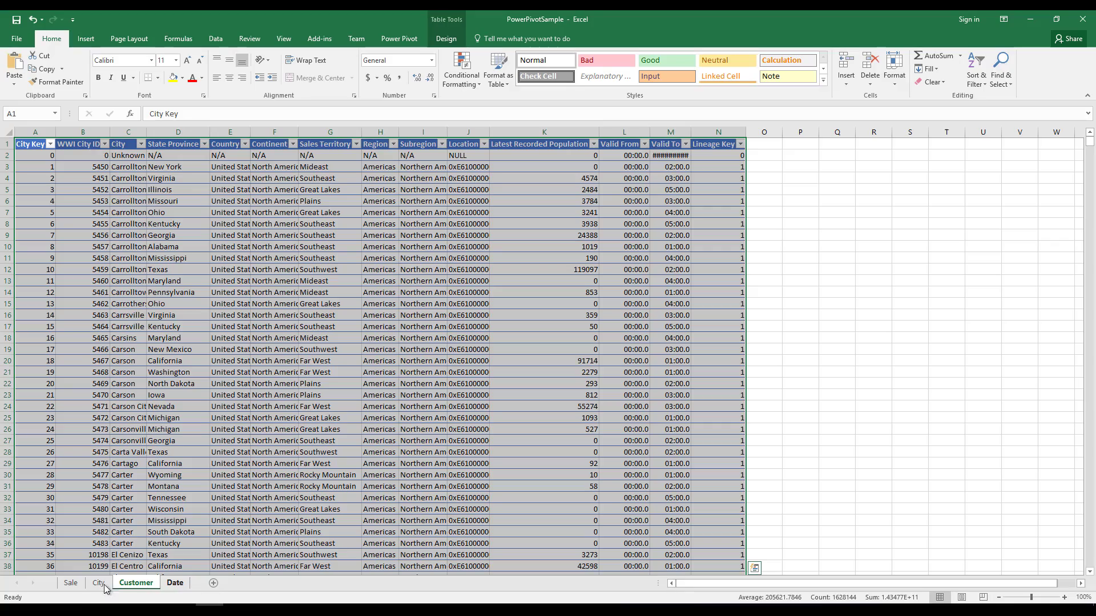
left_click(70, 583)
left_click(98, 583)
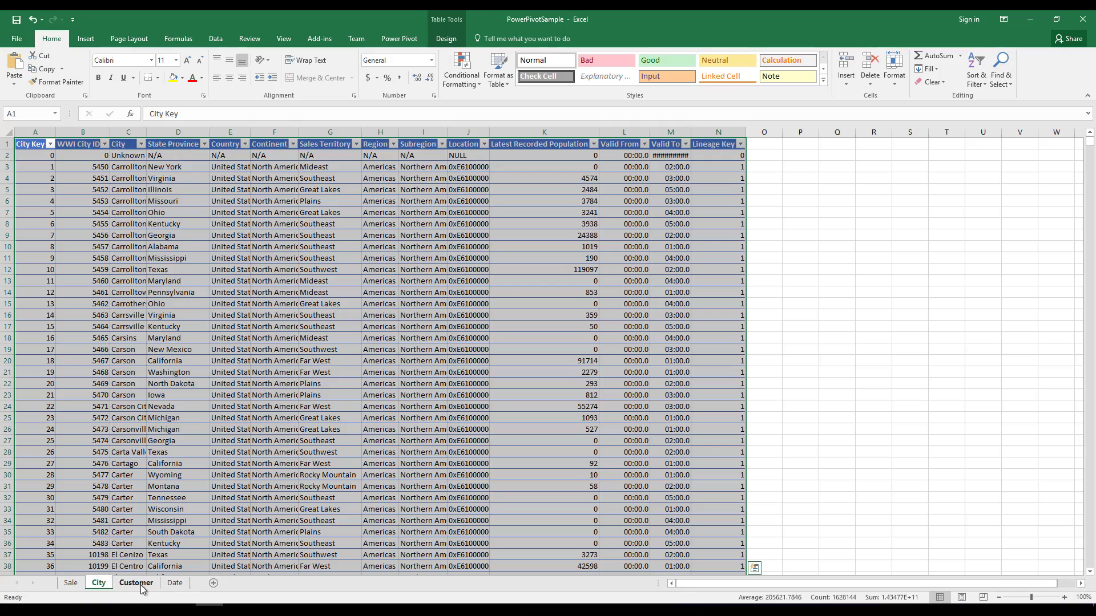
left_click(136, 583)
left_click(76, 583)
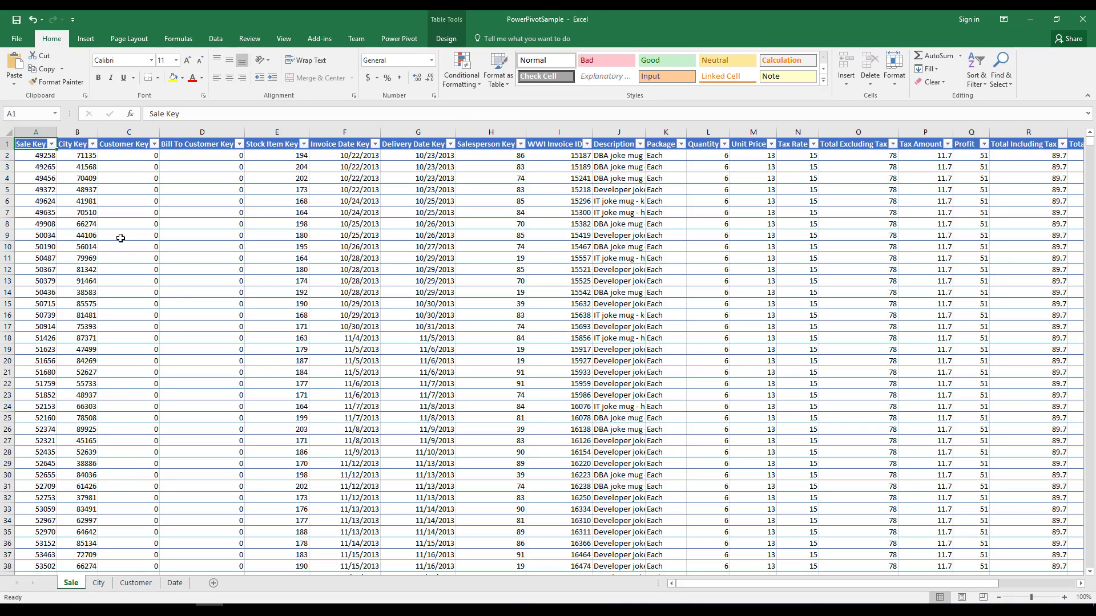
left_click_drag(67, 167, 77, 189)
left_click(566, 406, "shift")
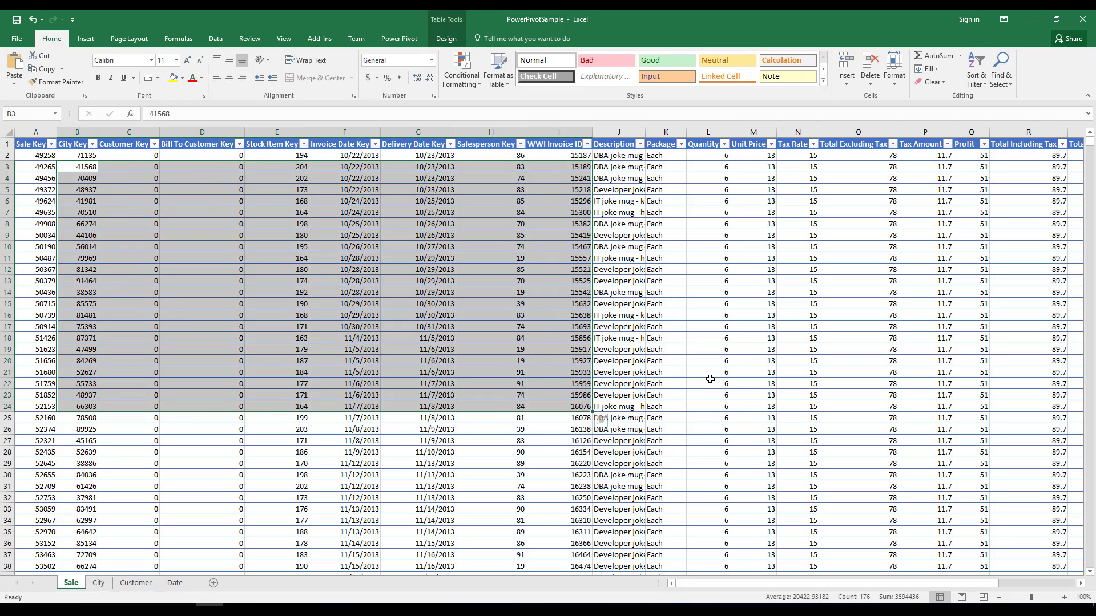
key("ctrl+Home")
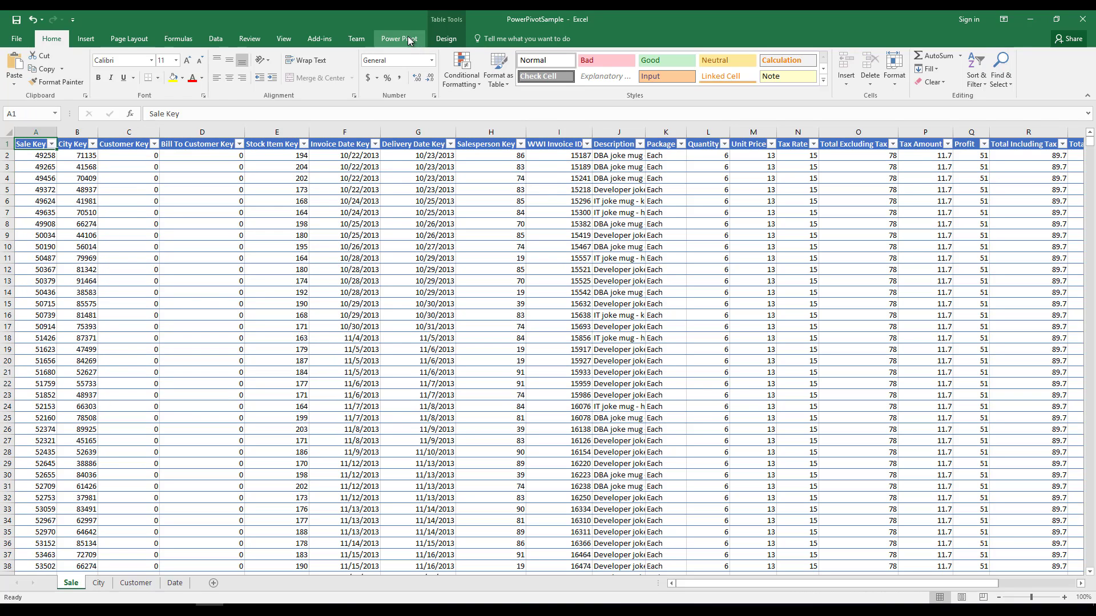
- Open the empty Power Pivot Manage window, view Get External Data, then return to the Sale sheet
left_click(408, 40)
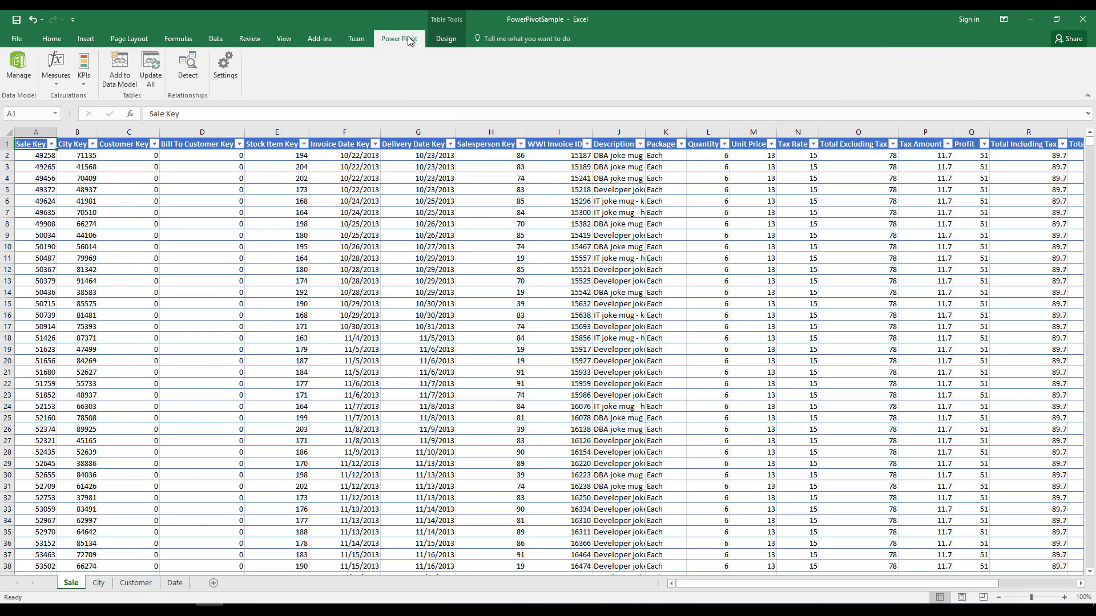
left_click(19, 68)
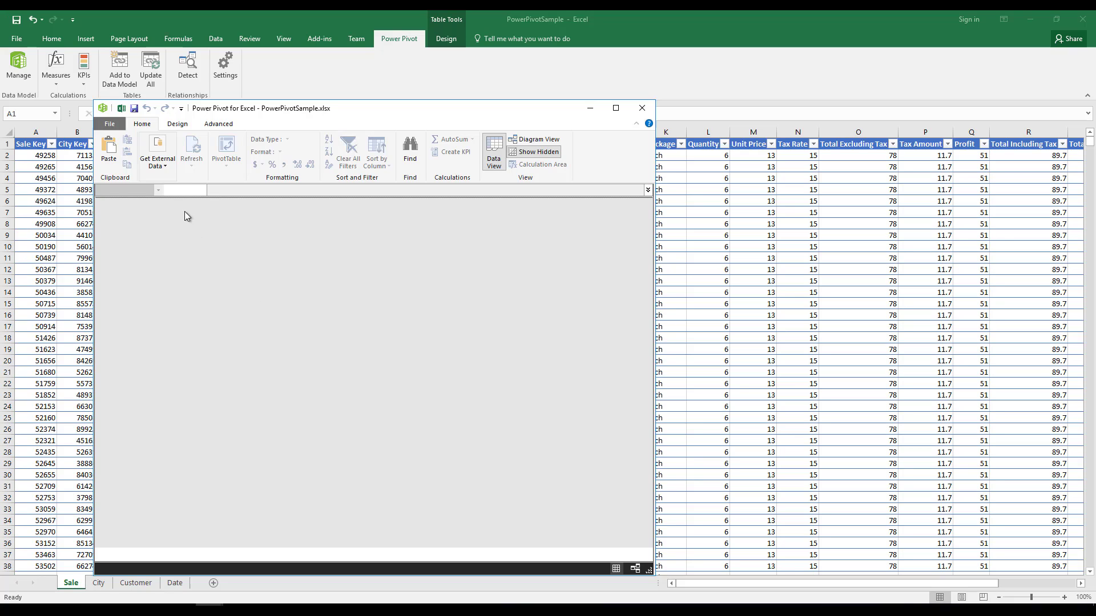
left_click(158, 169)
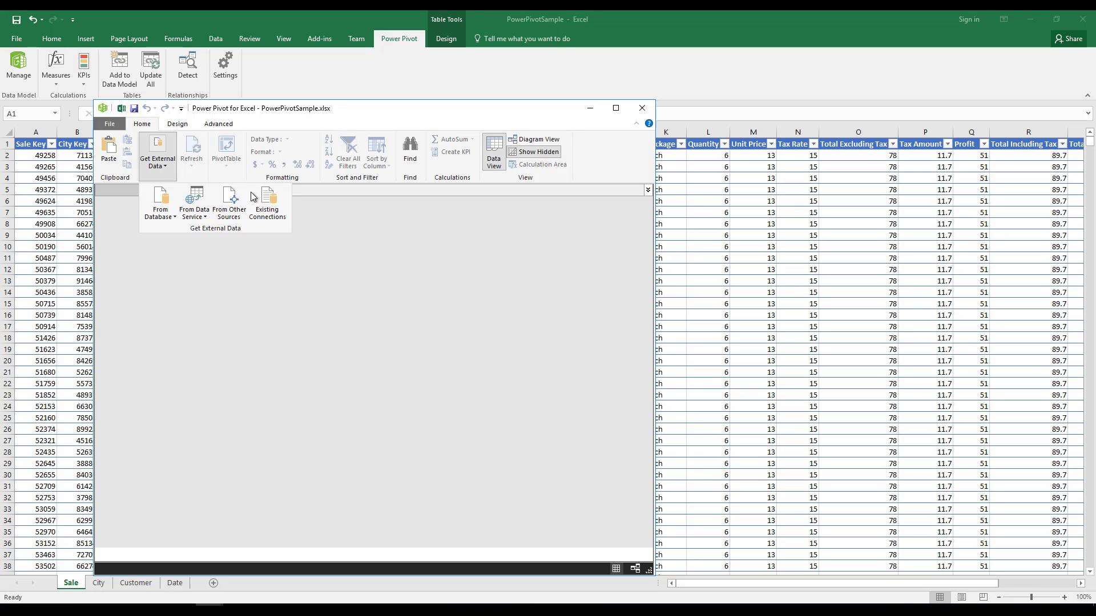
left_click(159, 165)
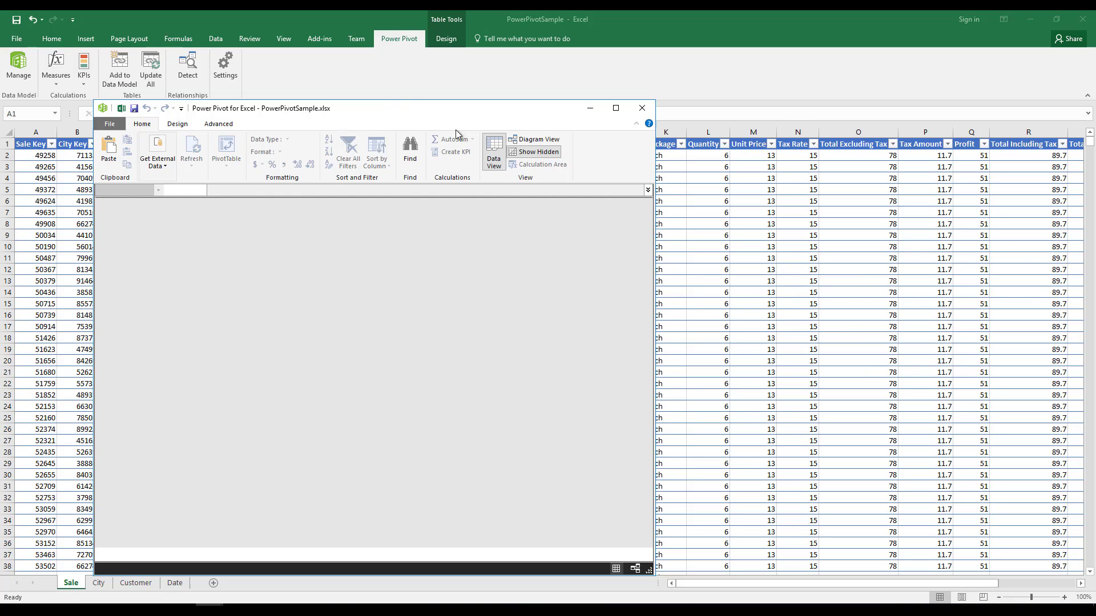
left_click(389, 78)
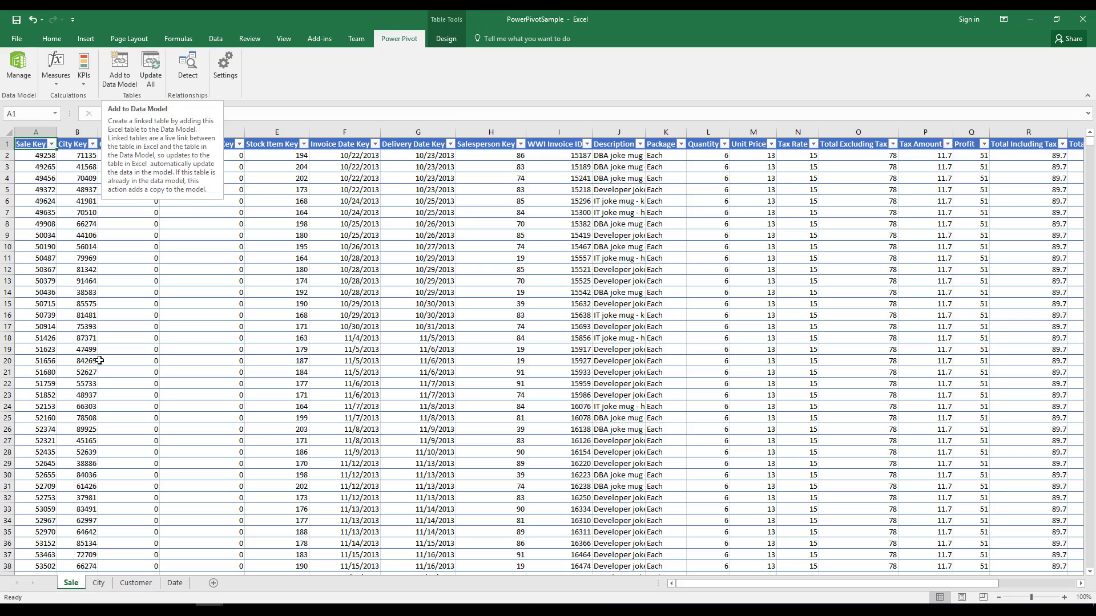
- Select the Sale table and confirm its name is Sale under Table Tools Design
left_click(164, 267)
left_click(29, 145)
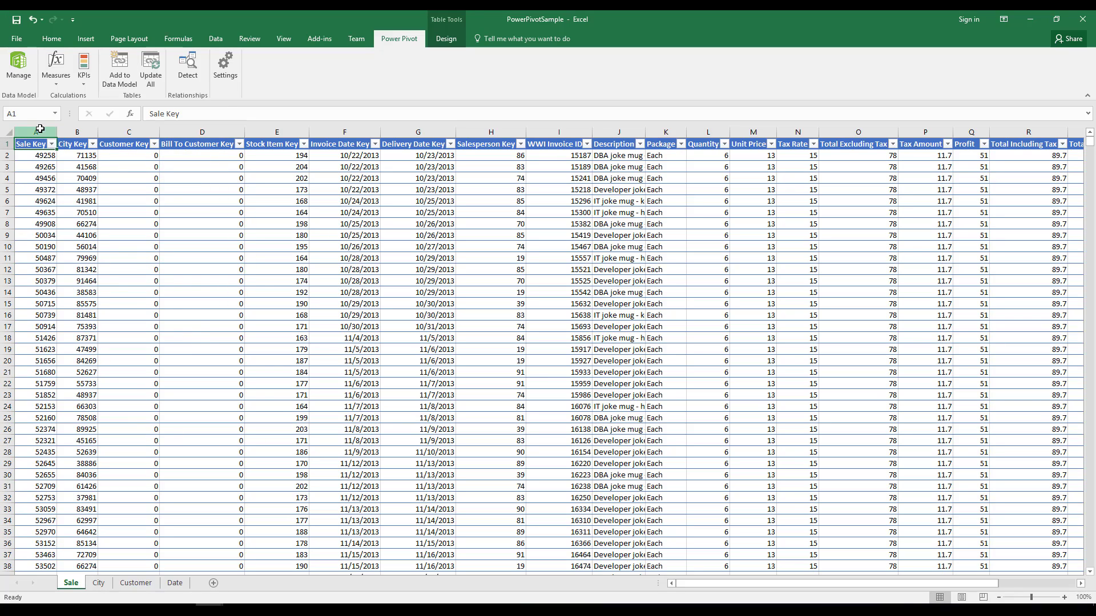
left_click(446, 38)
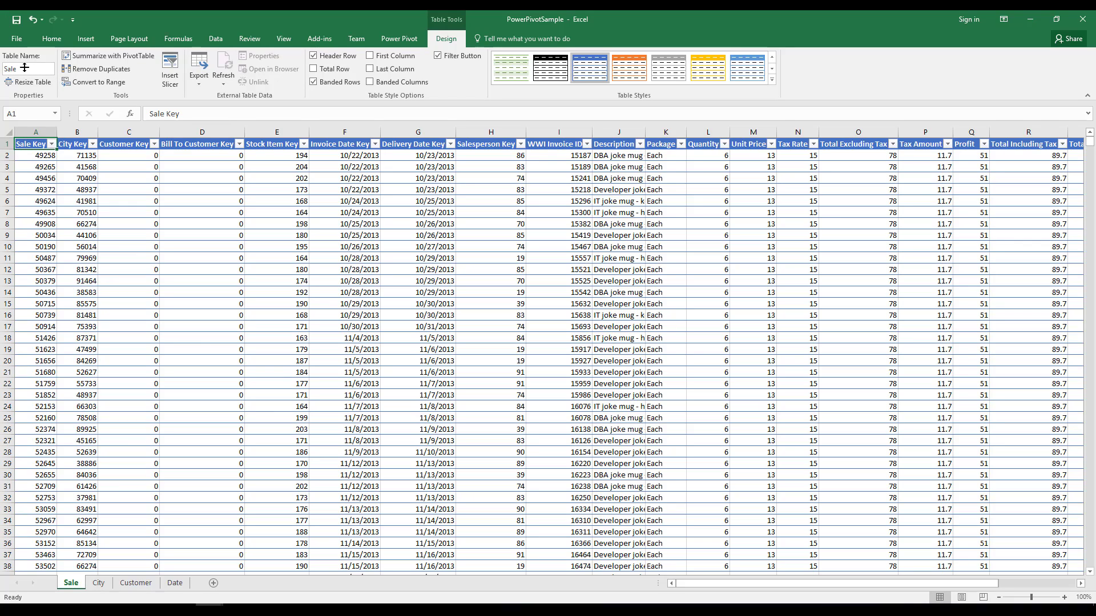
left_click(6, 68)
left_click(37, 68)
left_click_drag(34, 144, 77, 144)
- Add the Sale table to the Power Pivot data model and return to the worksheet
left_click(398, 38)
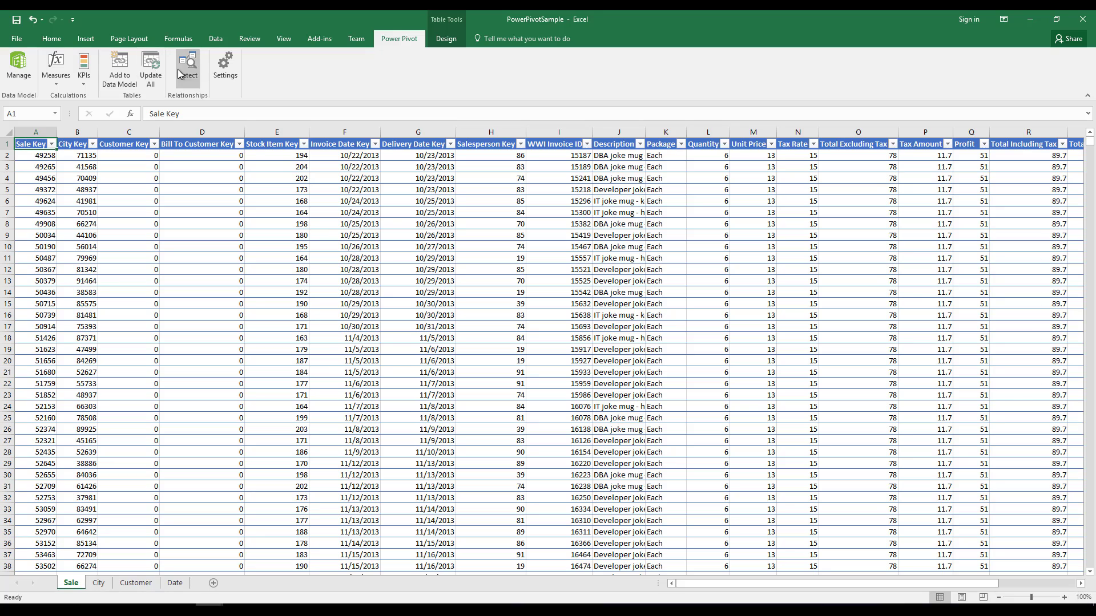
left_click(125, 73)
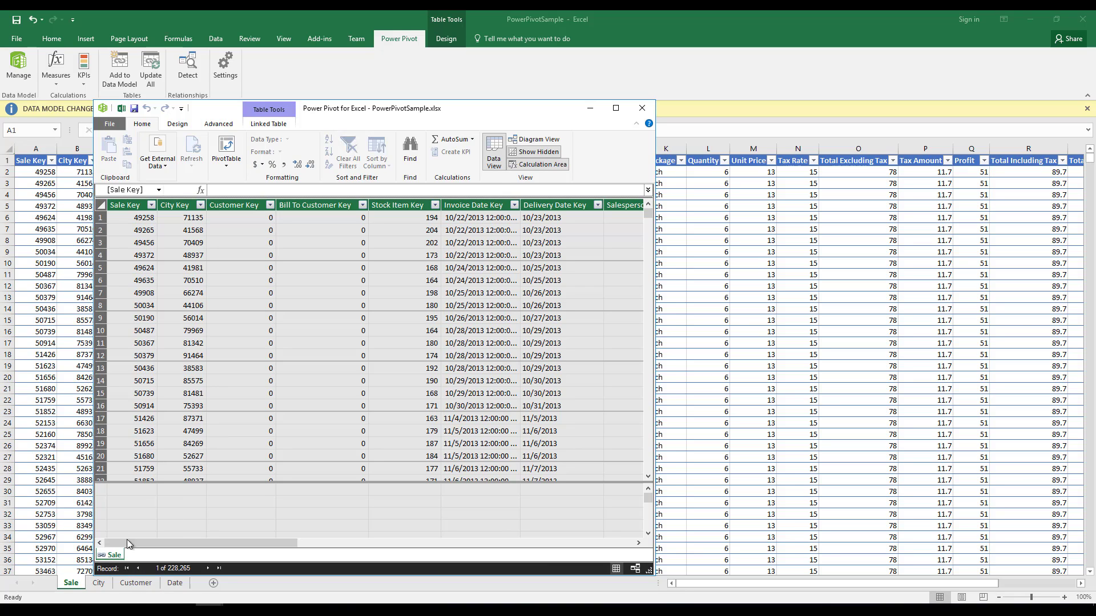
left_click(57, 376)
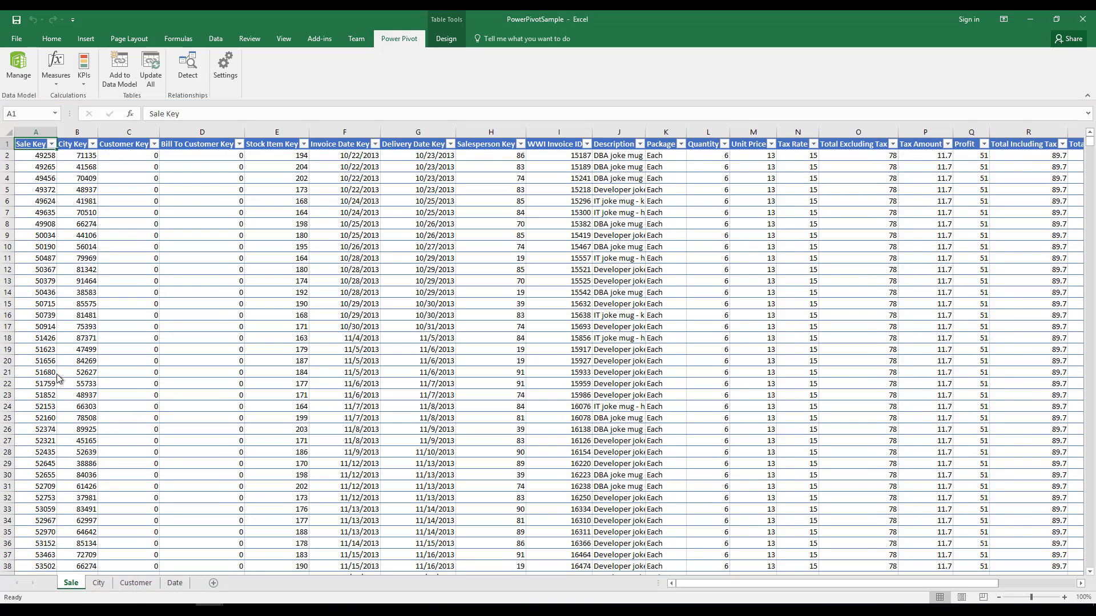
- Add the City and Customer tables to the data model, then go to the Date sheet
left_click(99, 583)
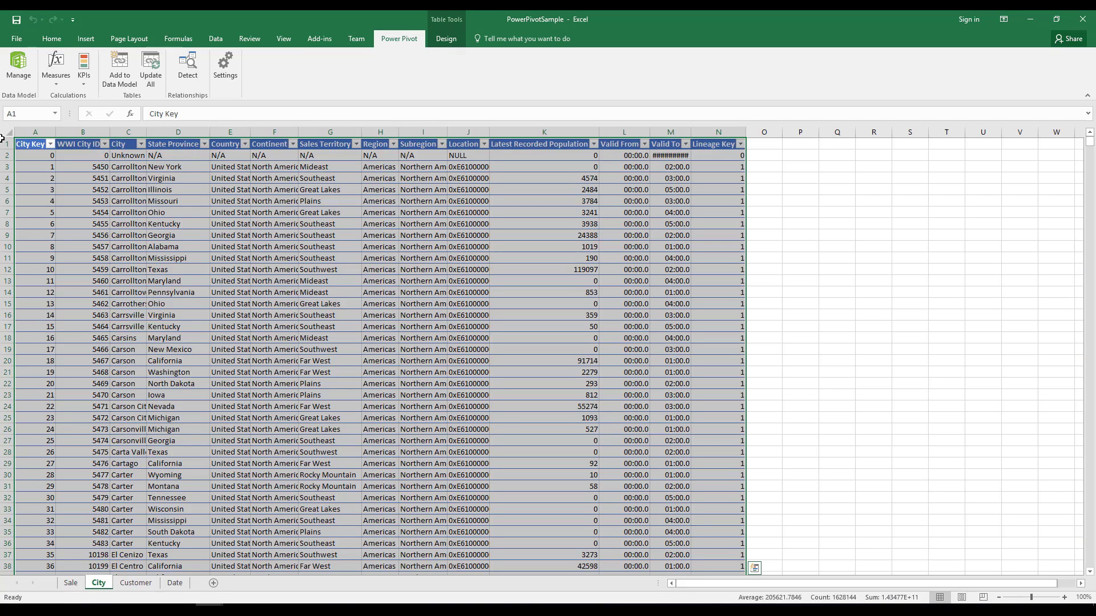
left_click(130, 78)
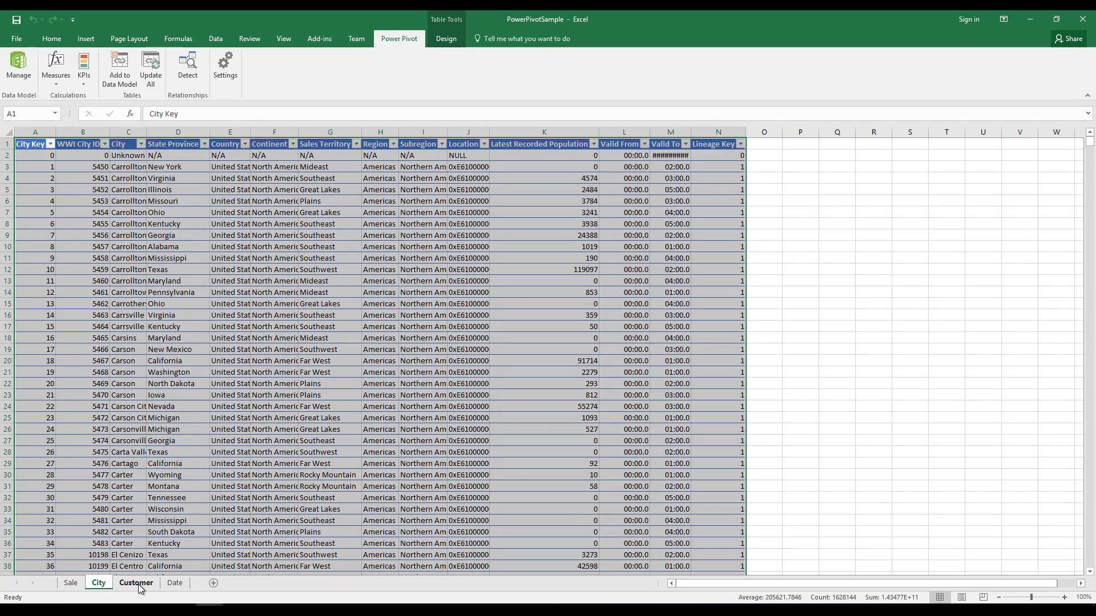
left_click(138, 582)
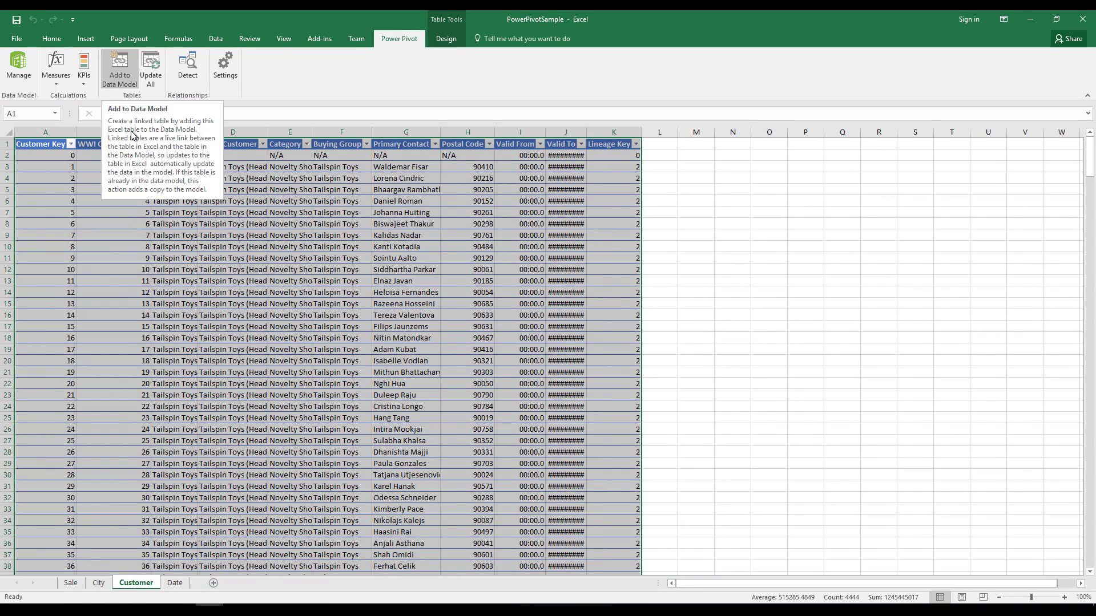
left_click(123, 79)
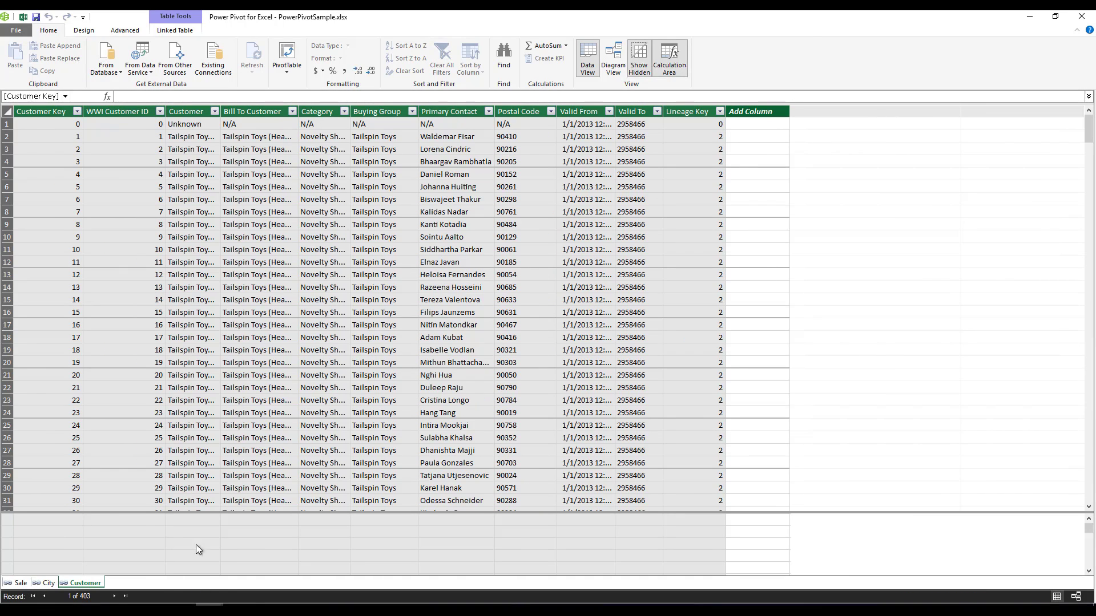
key("alt+Tab")
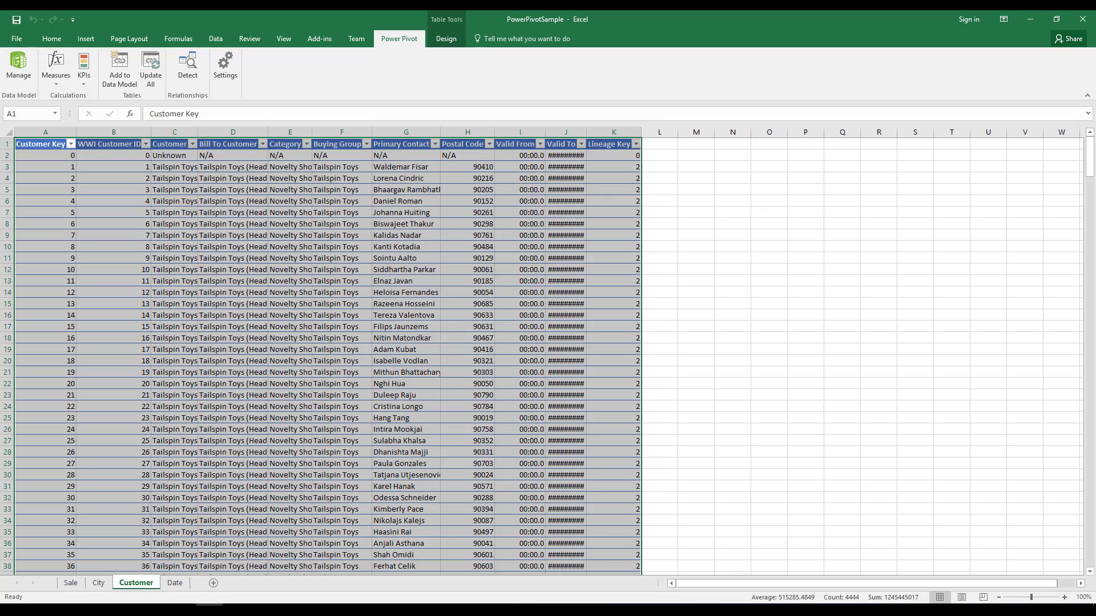
left_click(174, 582)
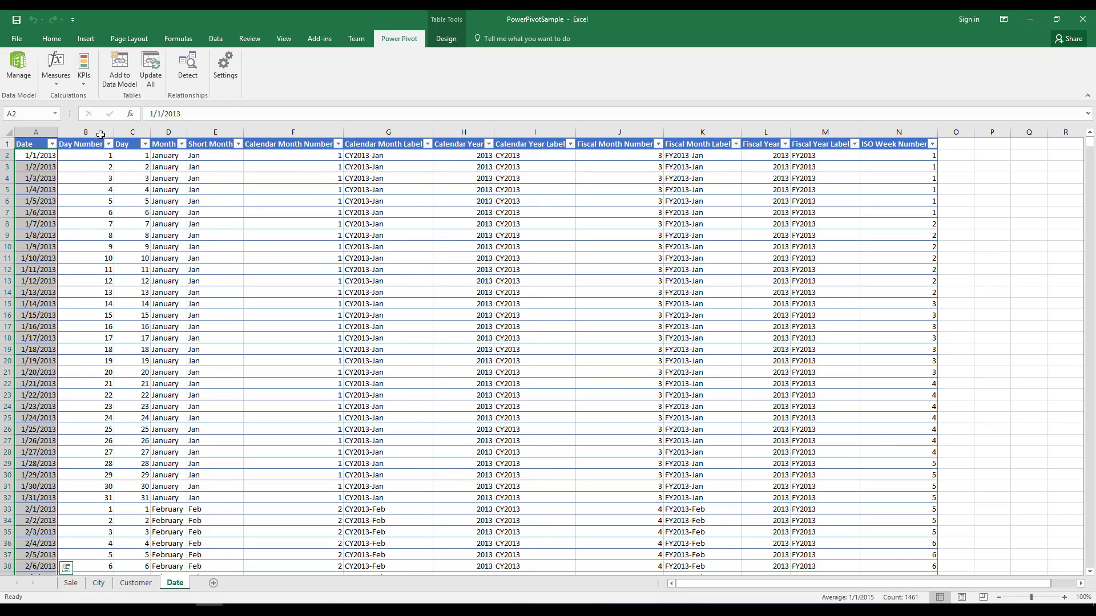
- Add the Date table to the data model as a linked table
left_click(33, 143)
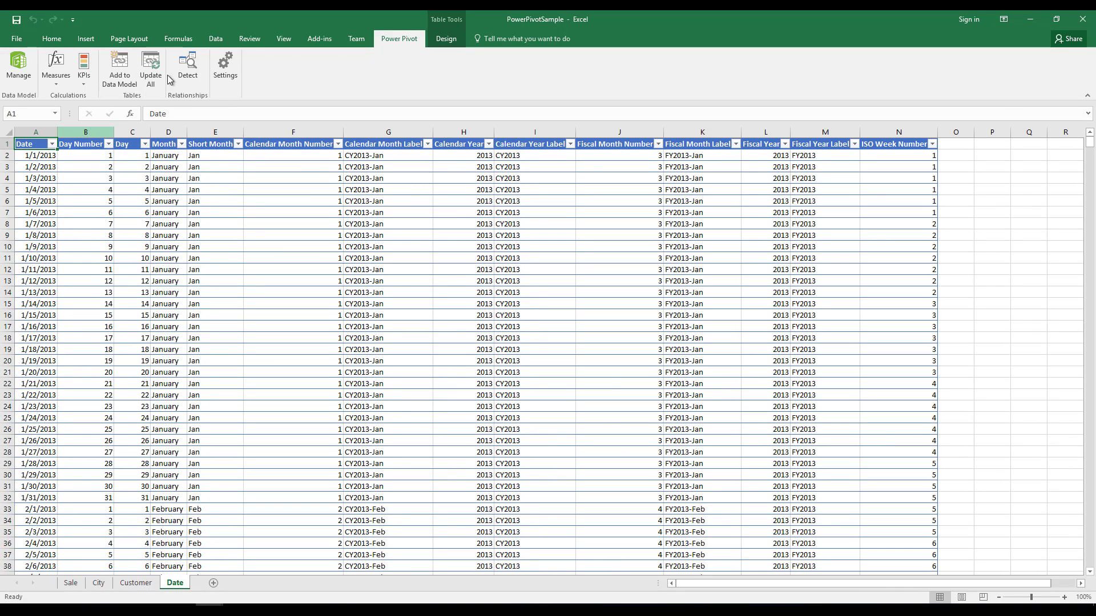
left_click(120, 66)
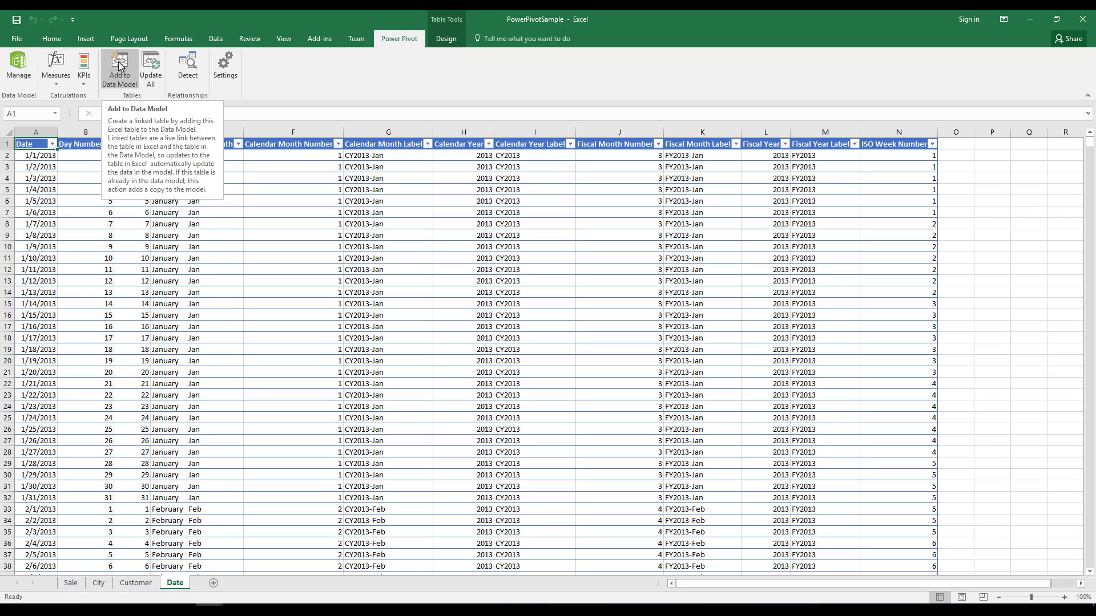
left_click(120, 66)
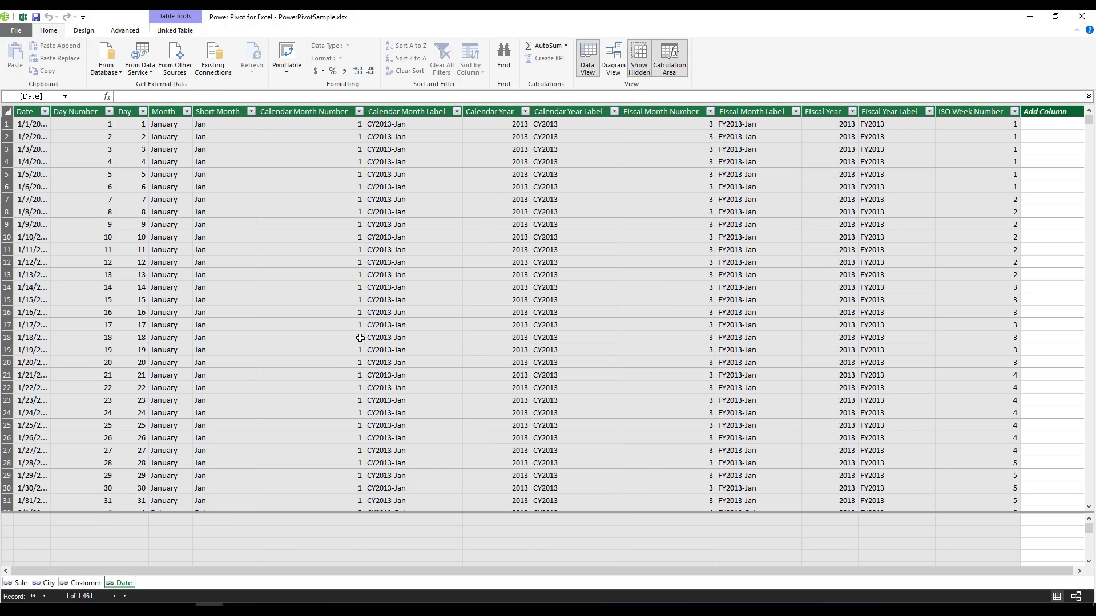
- Check the Sale, City, Customer and Date tabs in the Power Pivot window
left_click(20, 584)
left_click(48, 583)
left_click(85, 583)
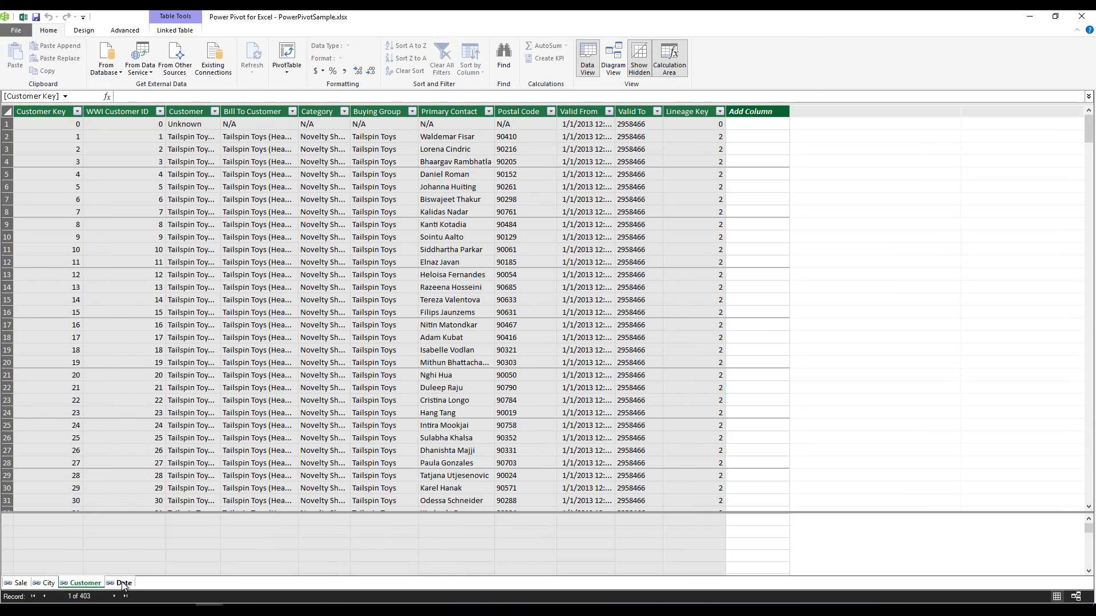
left_click(123, 583)
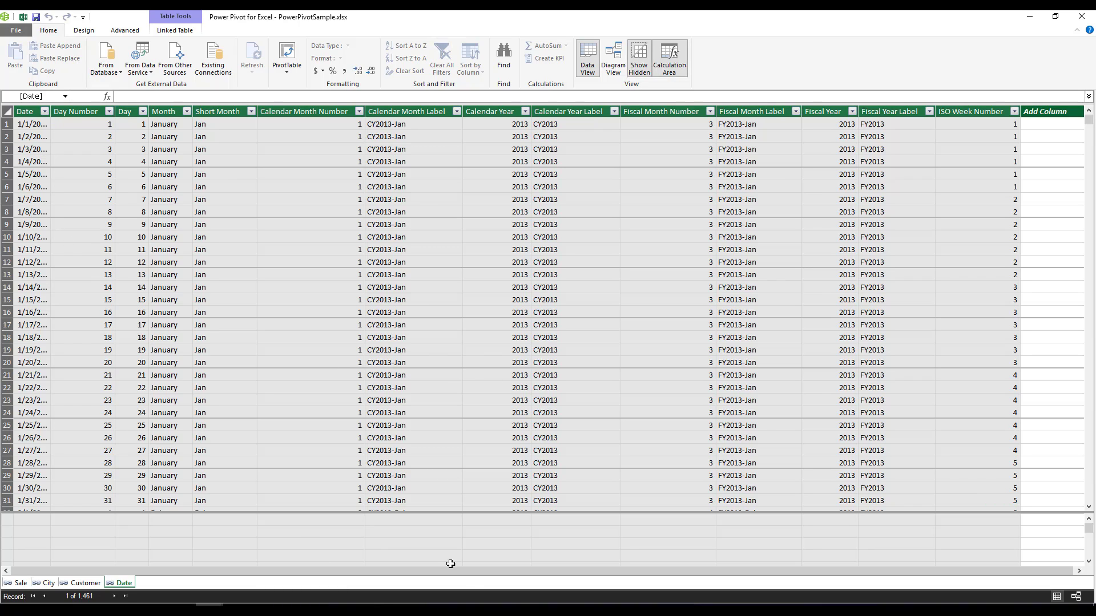
- In Diagram View, place an enlarged Sale table below the others and link City Key
left_click(1075, 597)
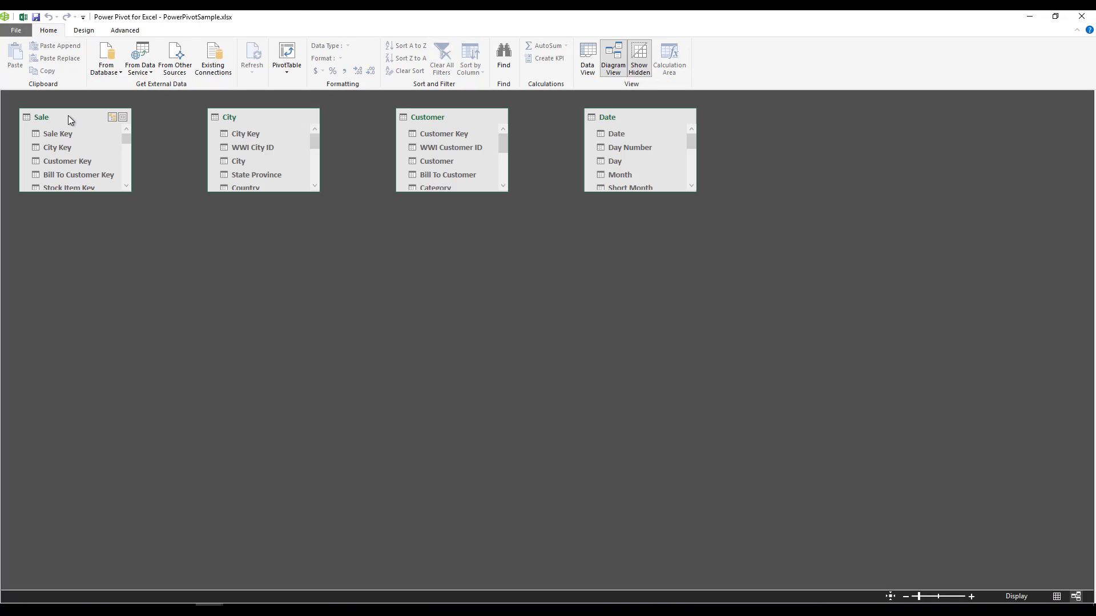
left_click_drag(67, 116, 215, 241)
left_click_drag(414, 303, 424, 302)
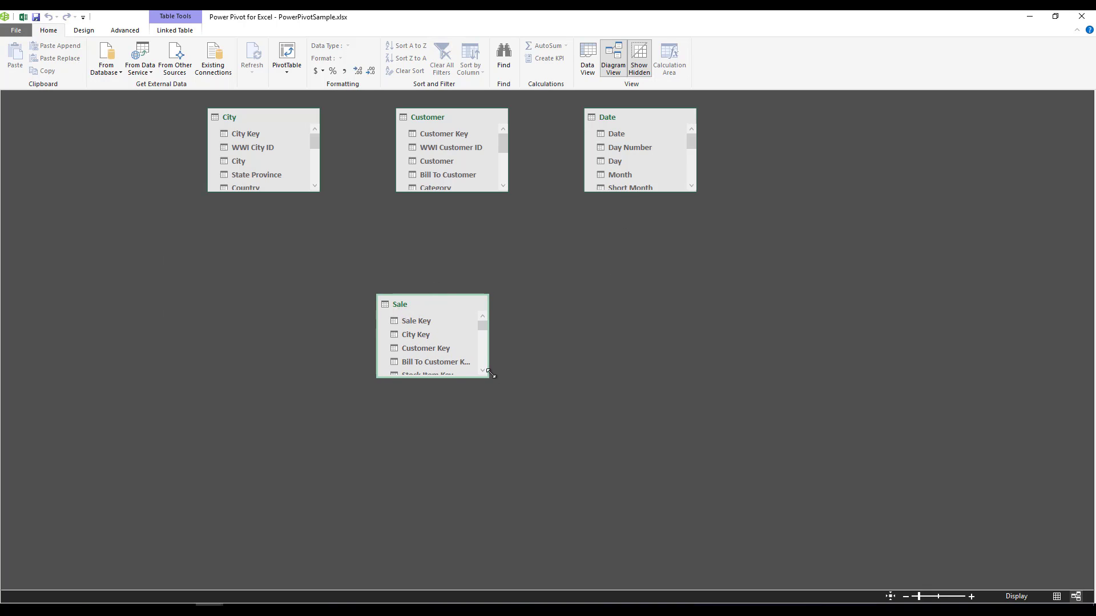
left_click_drag(490, 374, 594, 569)
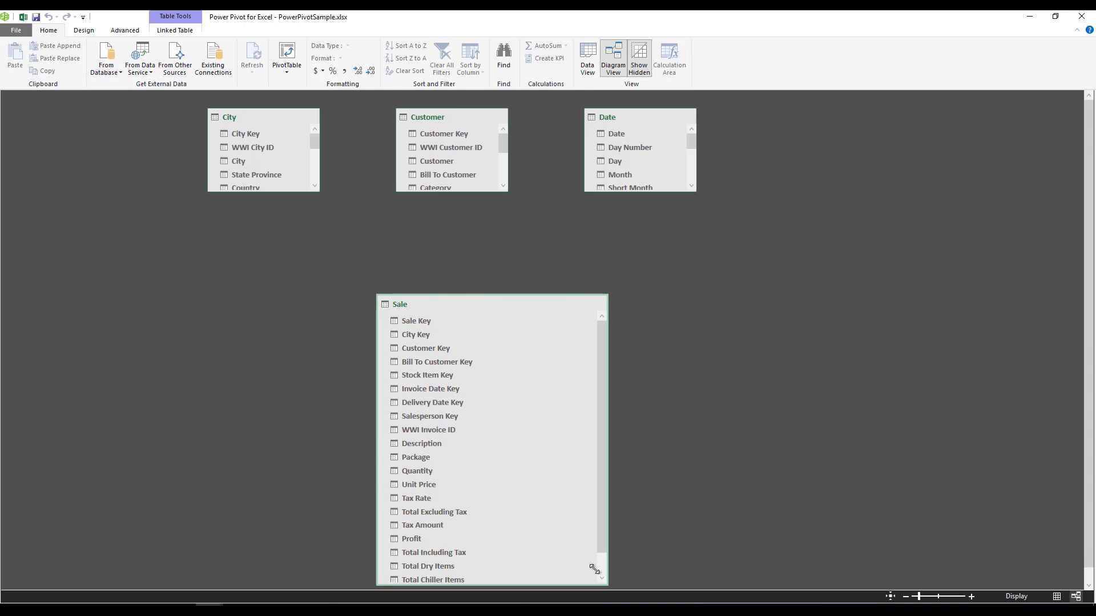
left_click_drag(594, 569, 549, 570)
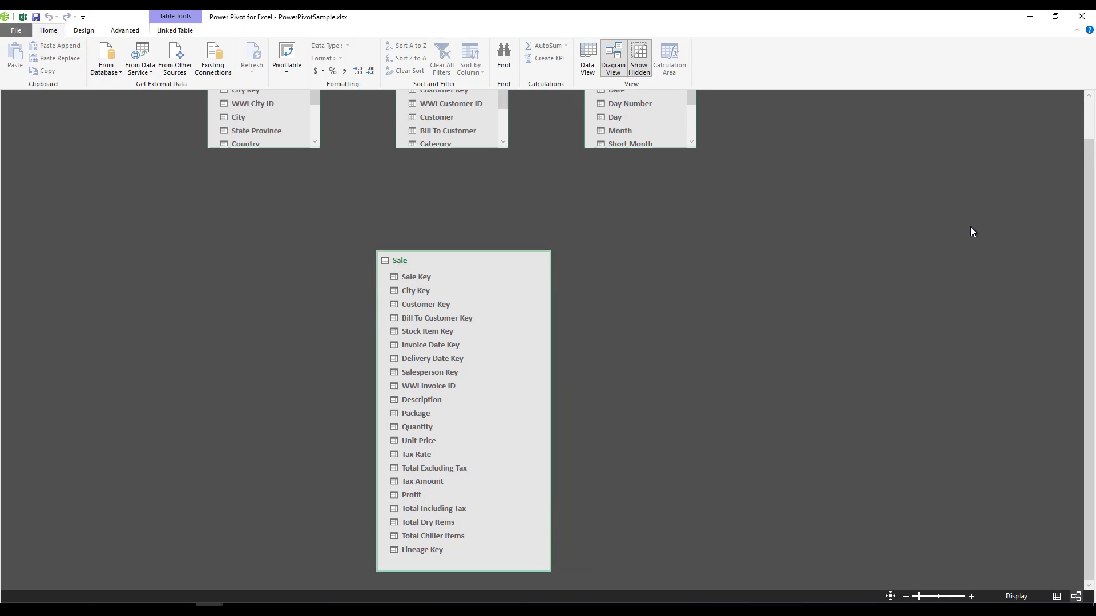
scroll(971, 230, "up", 1)
left_click_drag(1087, 184, 1078, 170)
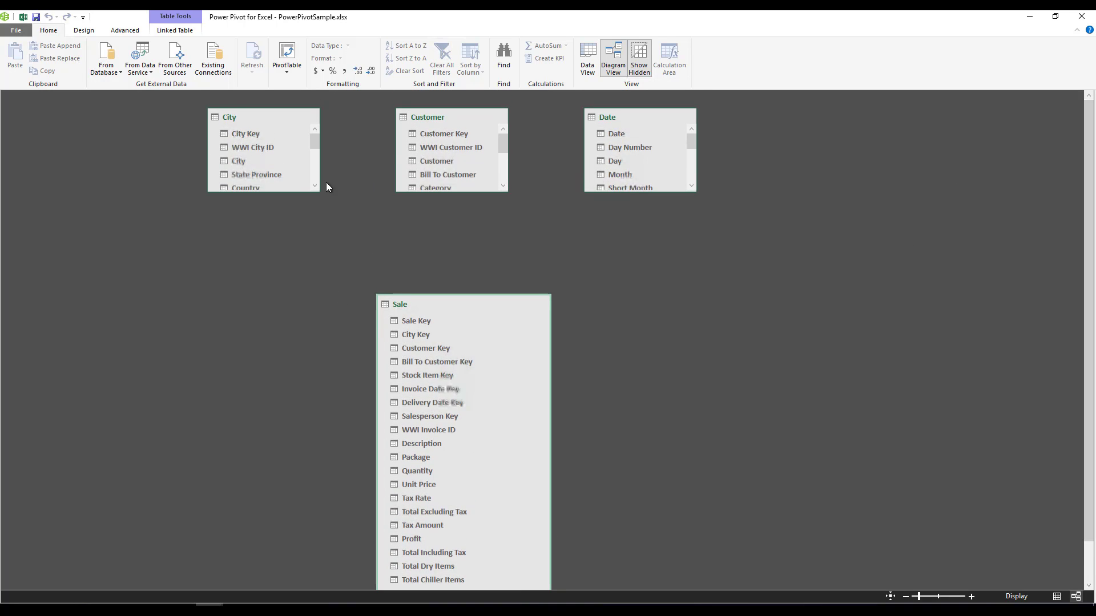
left_click_drag(255, 133, 414, 337)
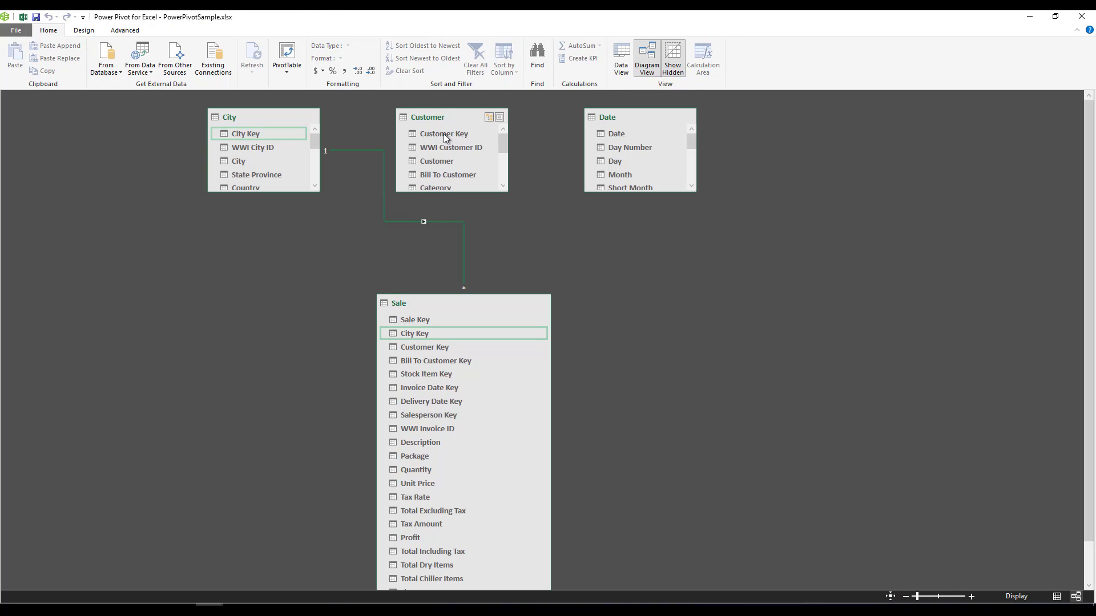
- Link Customer Key and Date to Sale's Customer Key and Invoice Date Key, then switch to Data View
left_click_drag(446, 138, 440, 356)
mouse_move(611, 132)
left_mouse_down()
mouse_move(484, 392)
mouse_move(450, 387)
left_mouse_up()
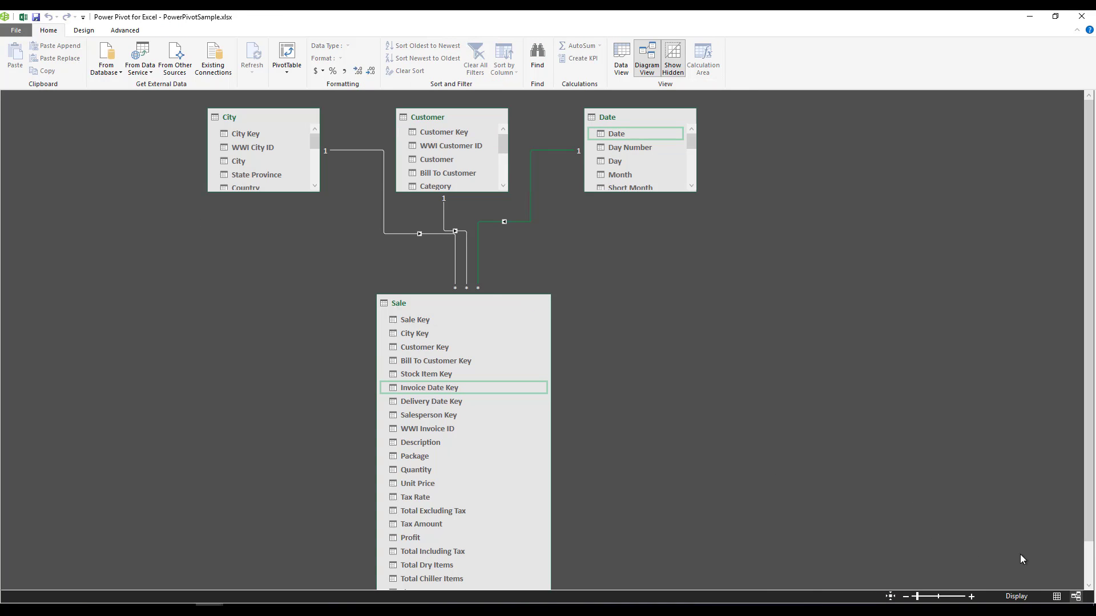
left_click(1056, 597)
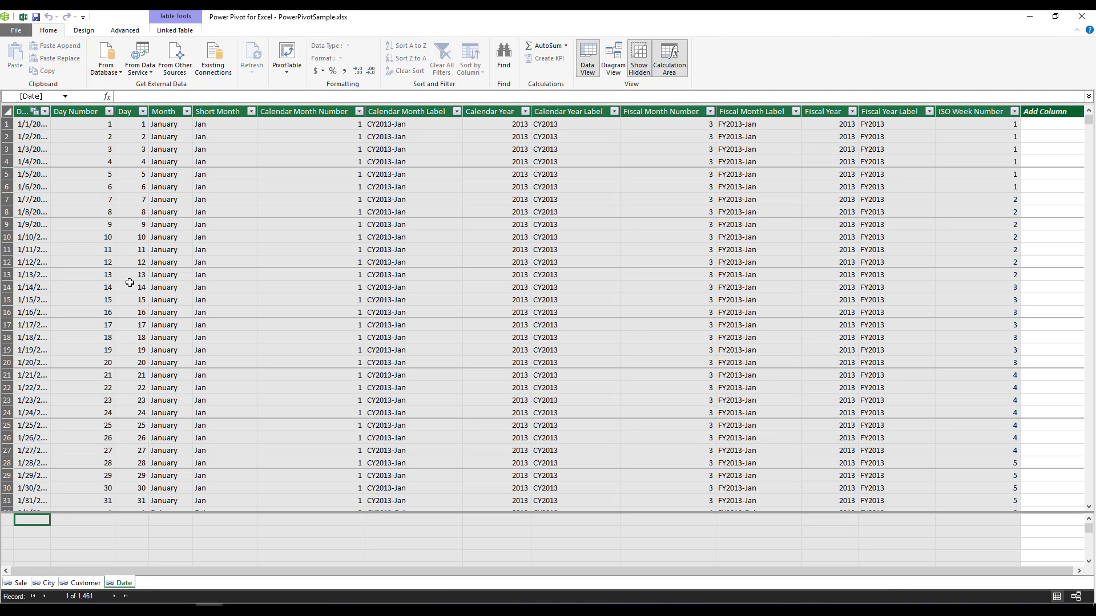
- Switch to the Sale table and select the calculation cell under its Quantity column
left_click(1067, 123)
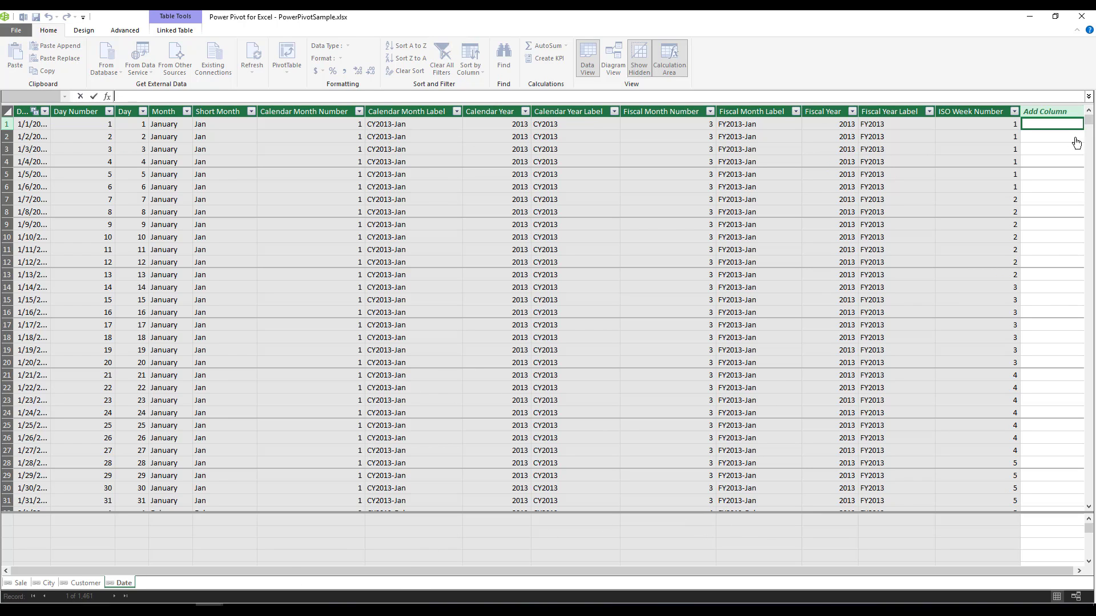
left_click(102, 559)
left_click(16, 584)
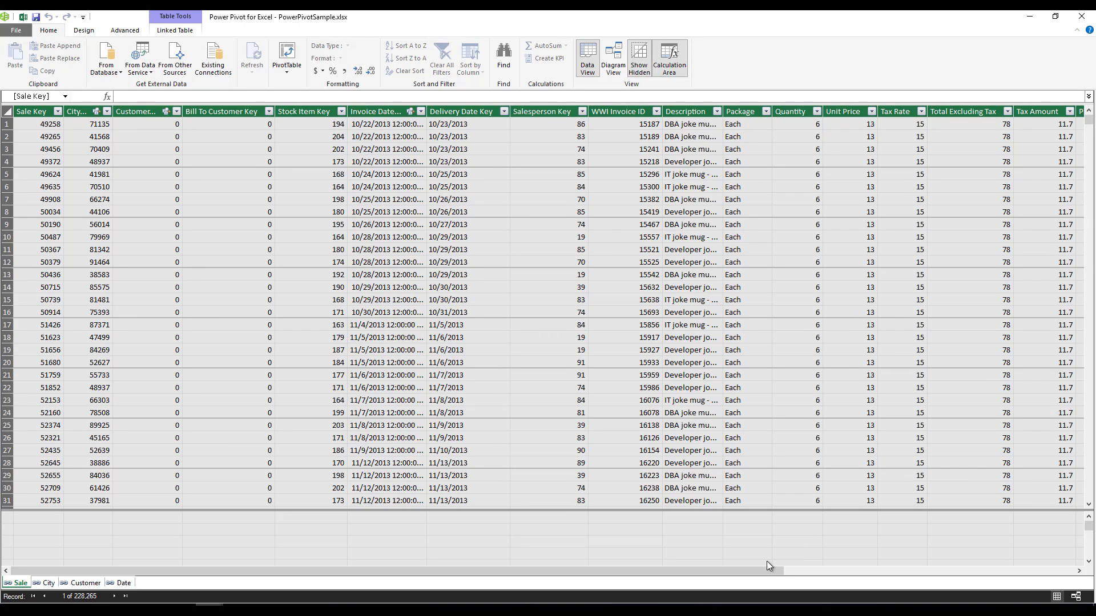
left_click_drag(776, 569, 854, 567)
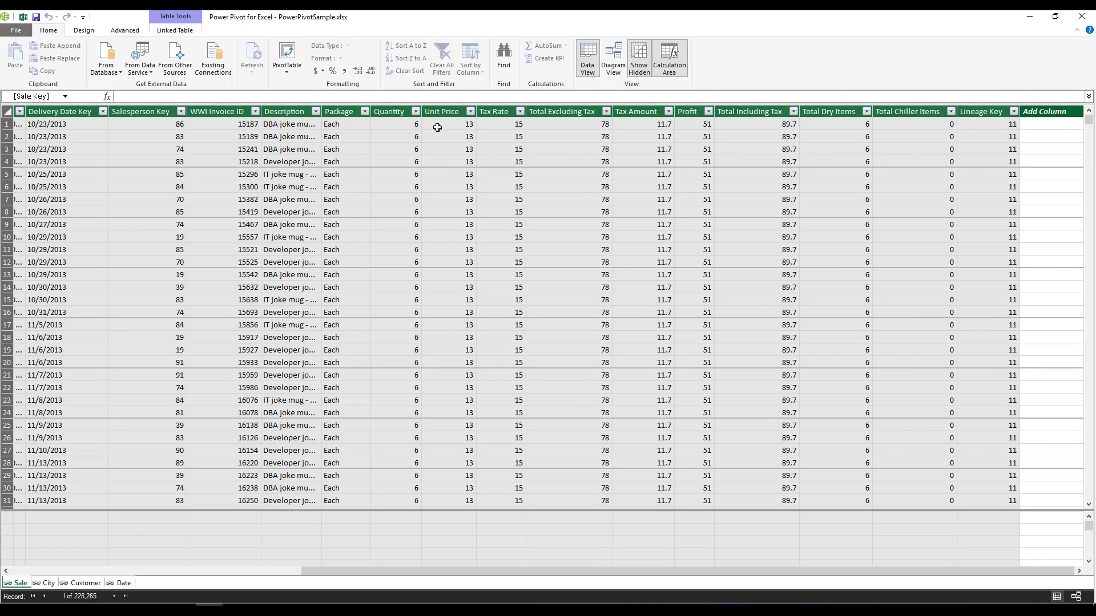
left_click(405, 517)
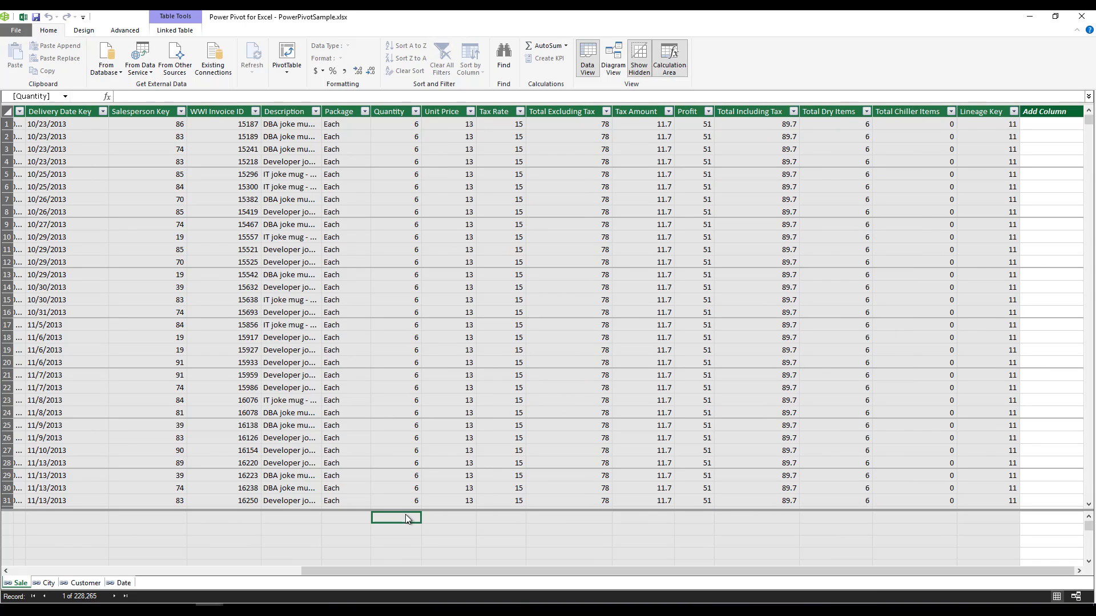
left_click(537, 48)
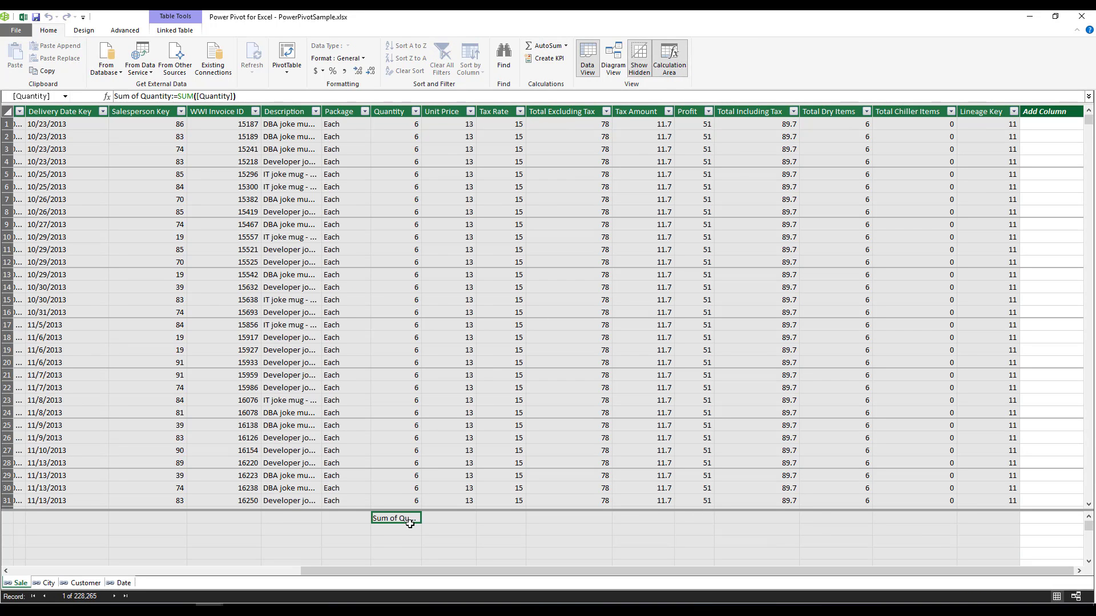
left_click(407, 528)
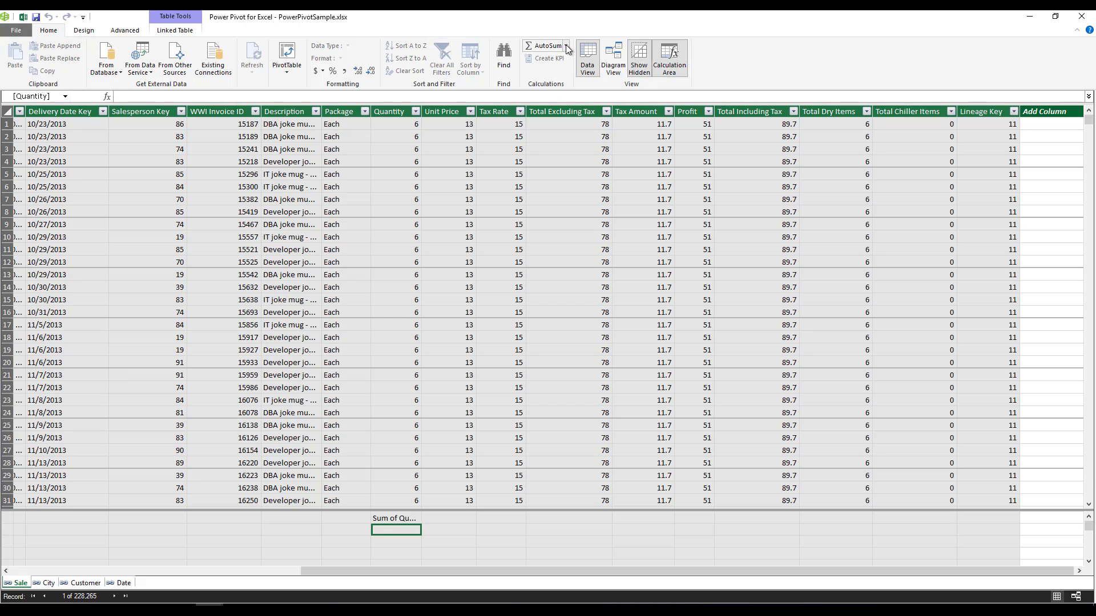
left_click(566, 45)
left_click(551, 73)
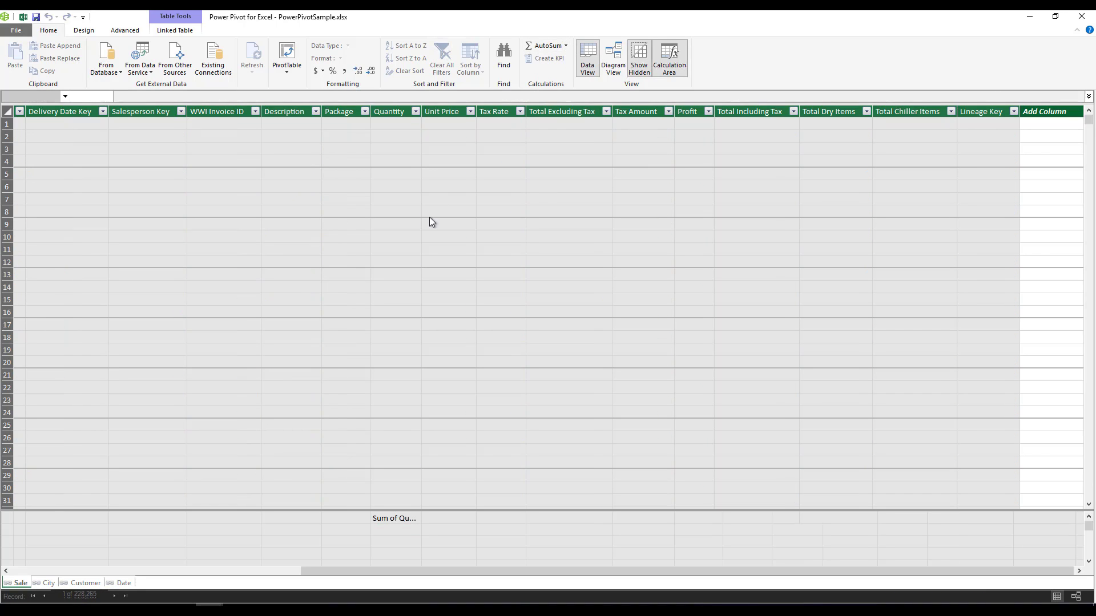
left_click(402, 544)
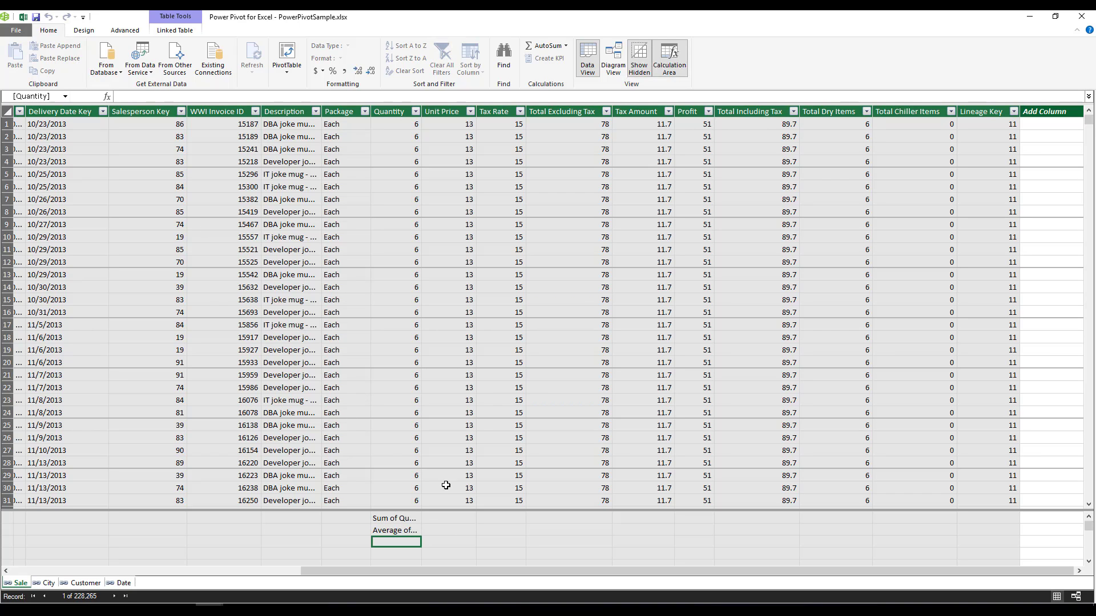
left_click(398, 528)
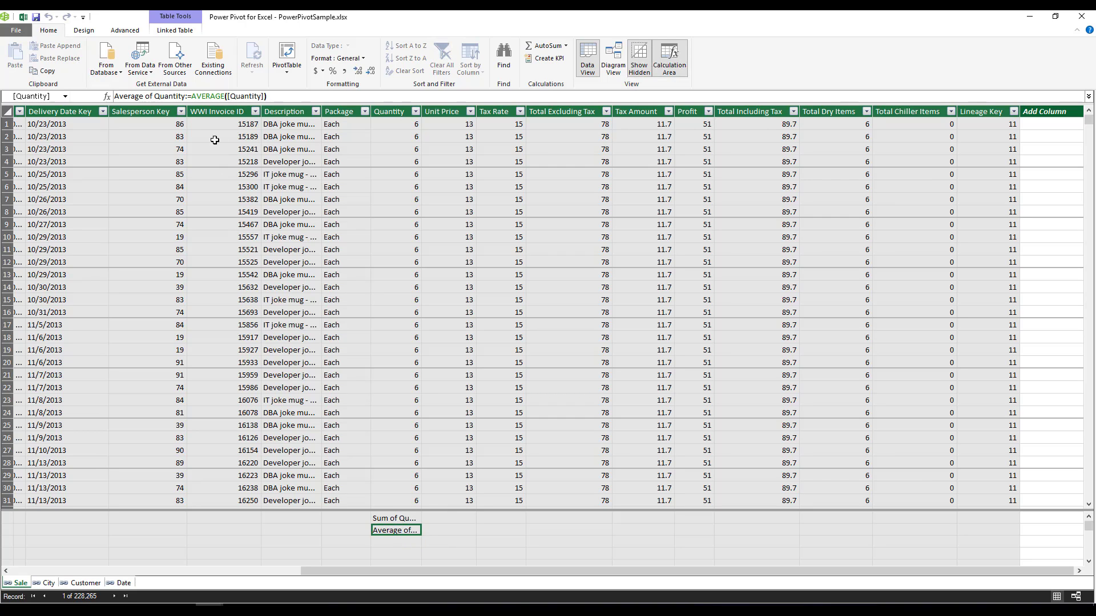
left_click_drag(192, 96, 359, 92)
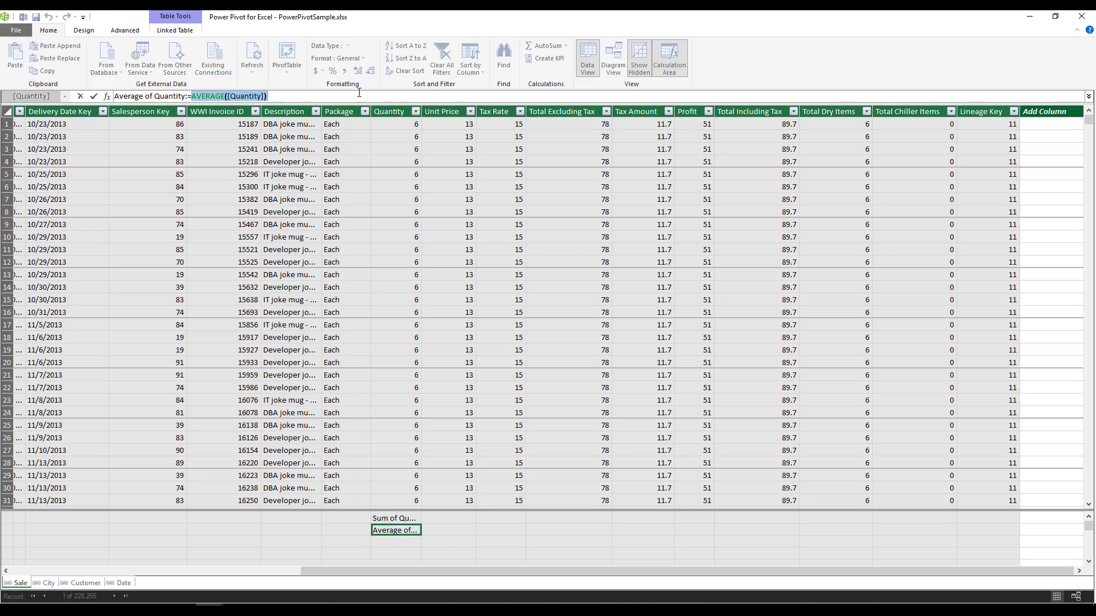
key("BackSpace")
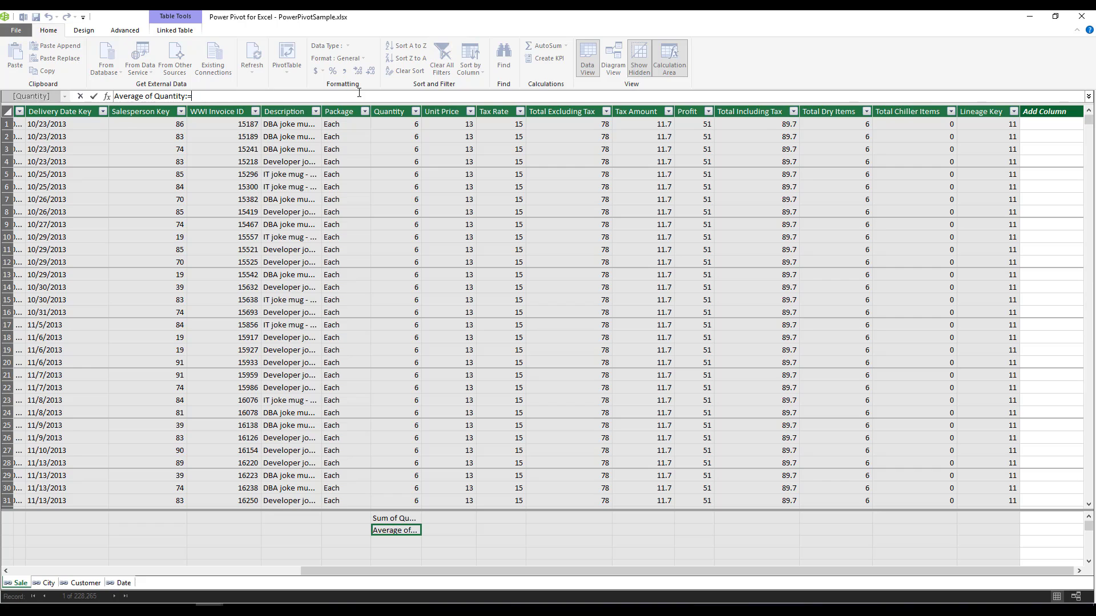
type("SUM")
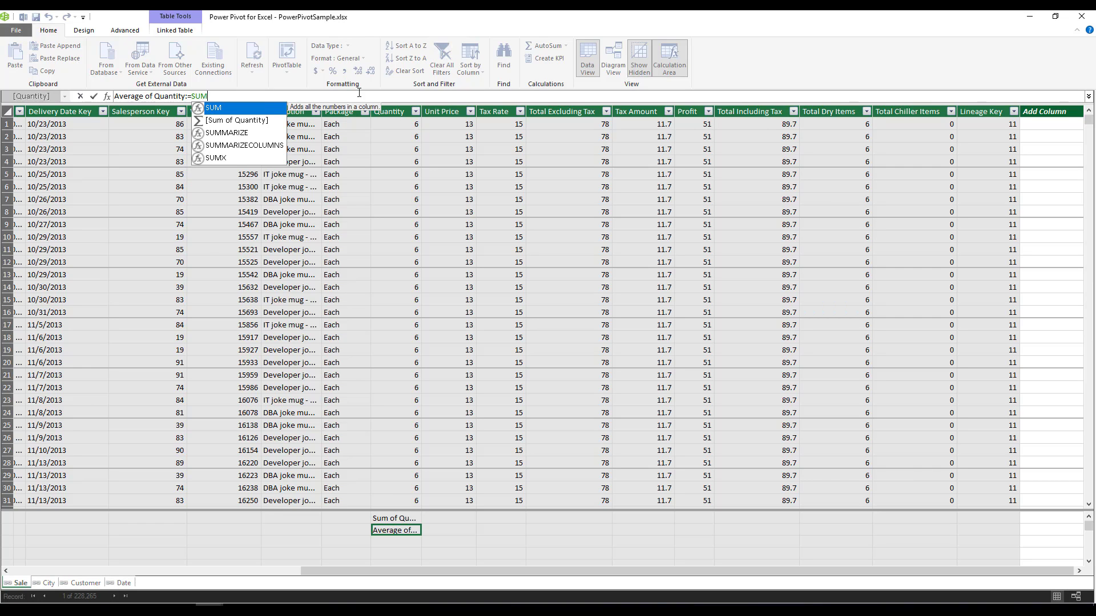
type("(")
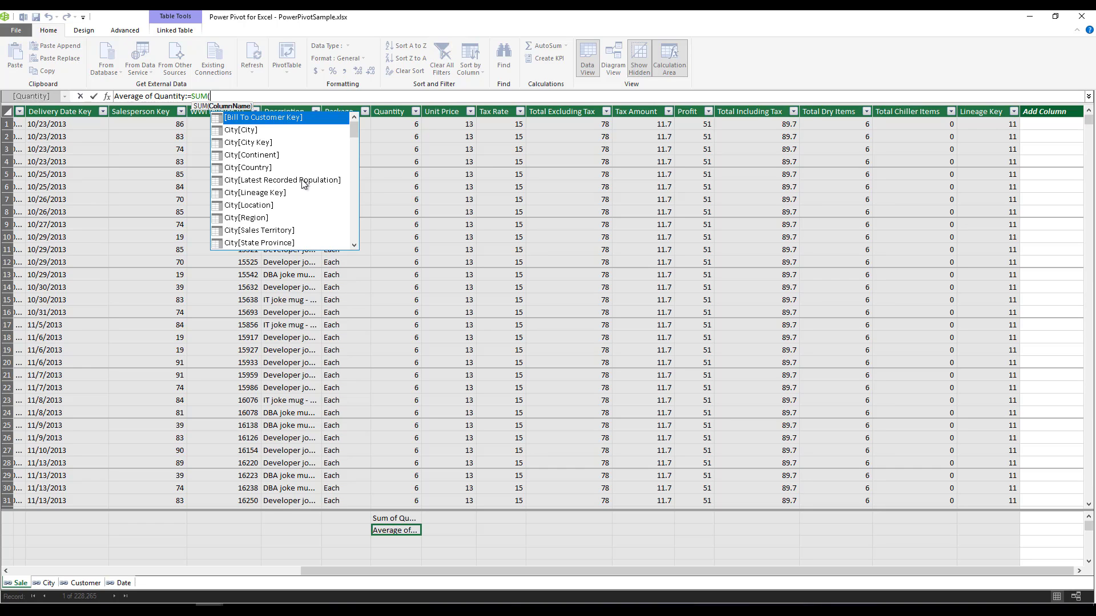
key("Escape")
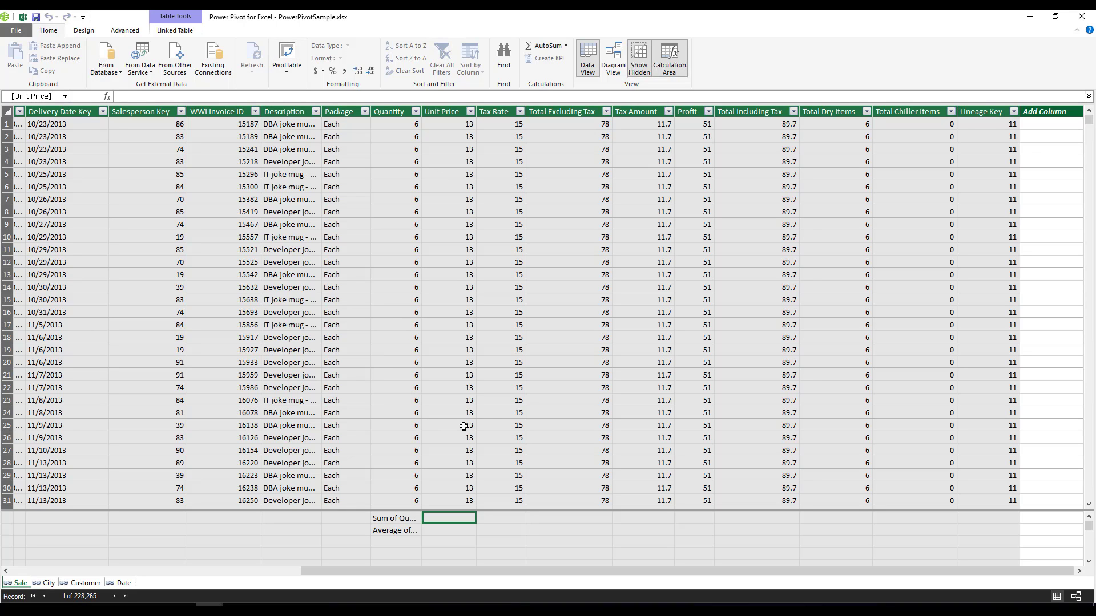
left_click(286, 53)
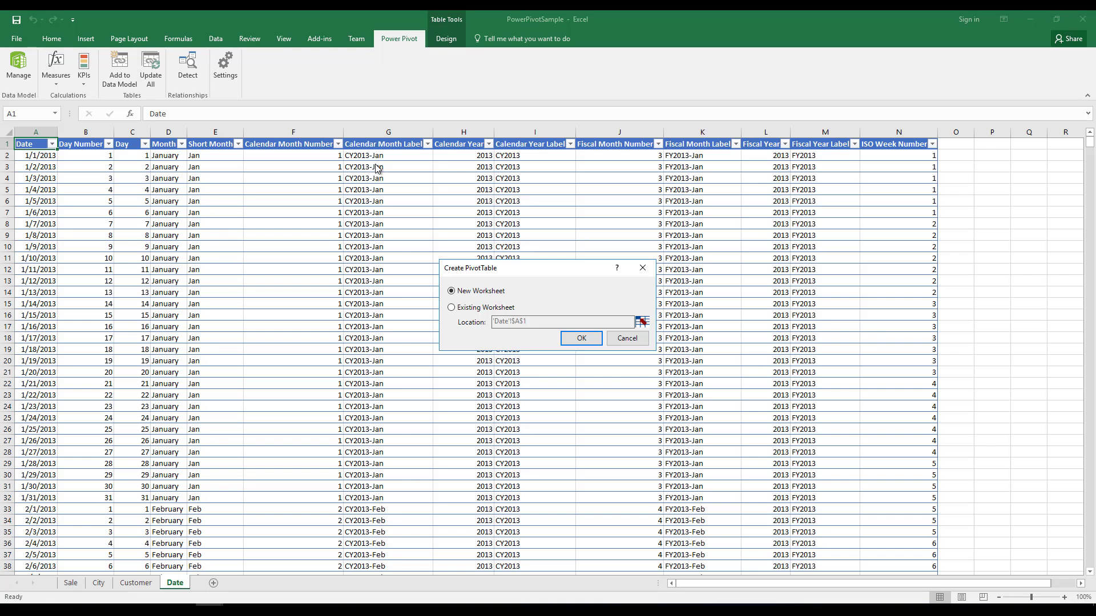
- Create a PivotTable on a new worksheet with City down the rows
left_click(578, 339)
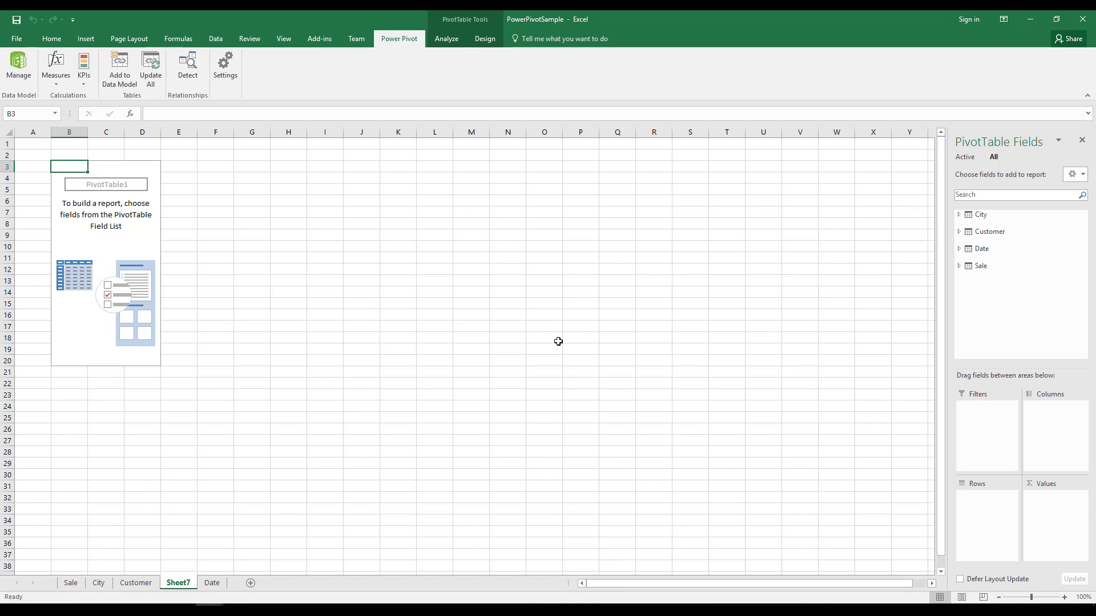
left_click(960, 215)
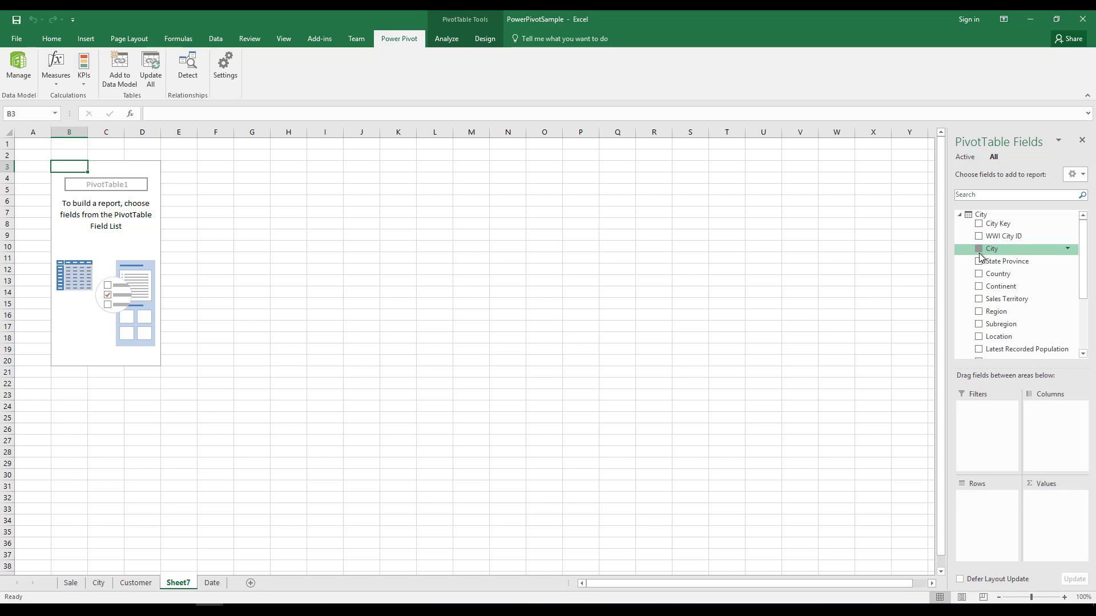
left_click(979, 250)
left_click(959, 215)
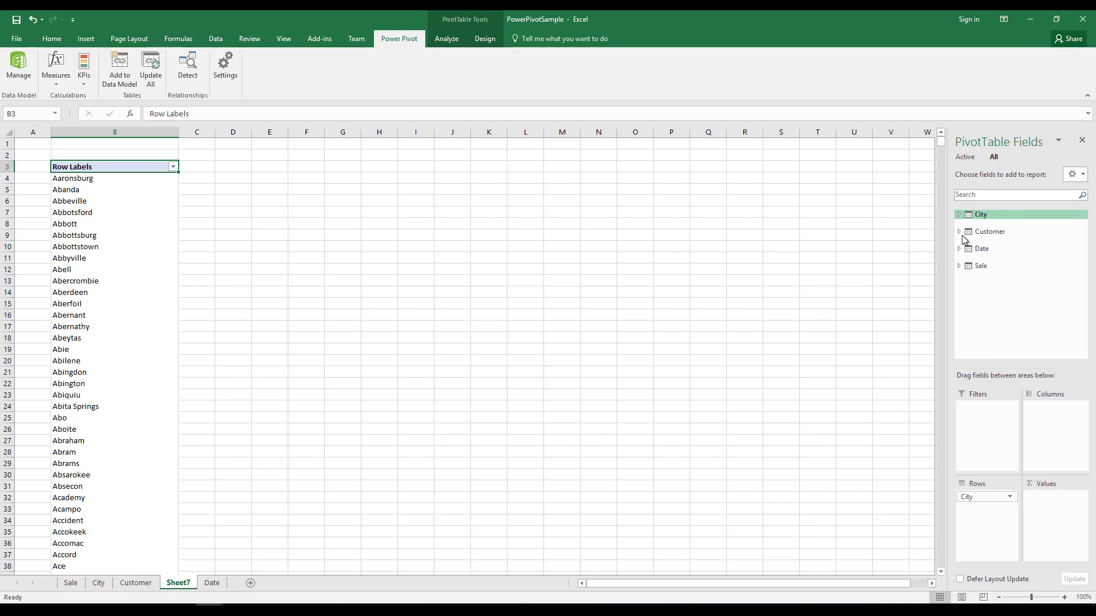
- Add Sale's Quantity as Sum of Quantity values and Date's Month across the columns
left_click(959, 266)
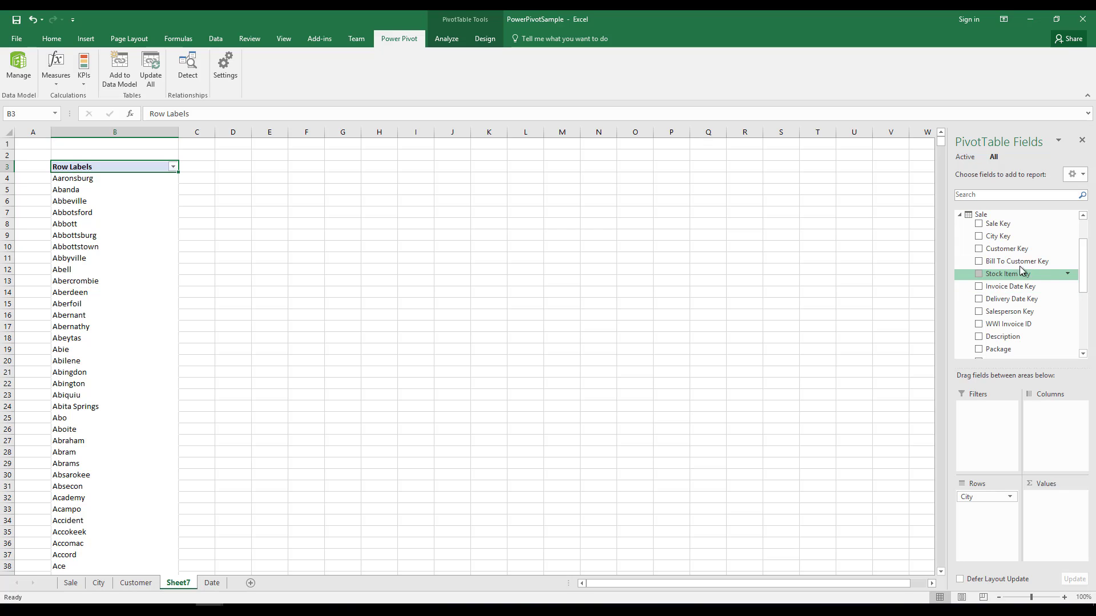
scroll(1020, 273, "down", 2)
scroll(1017, 279, "down", 2)
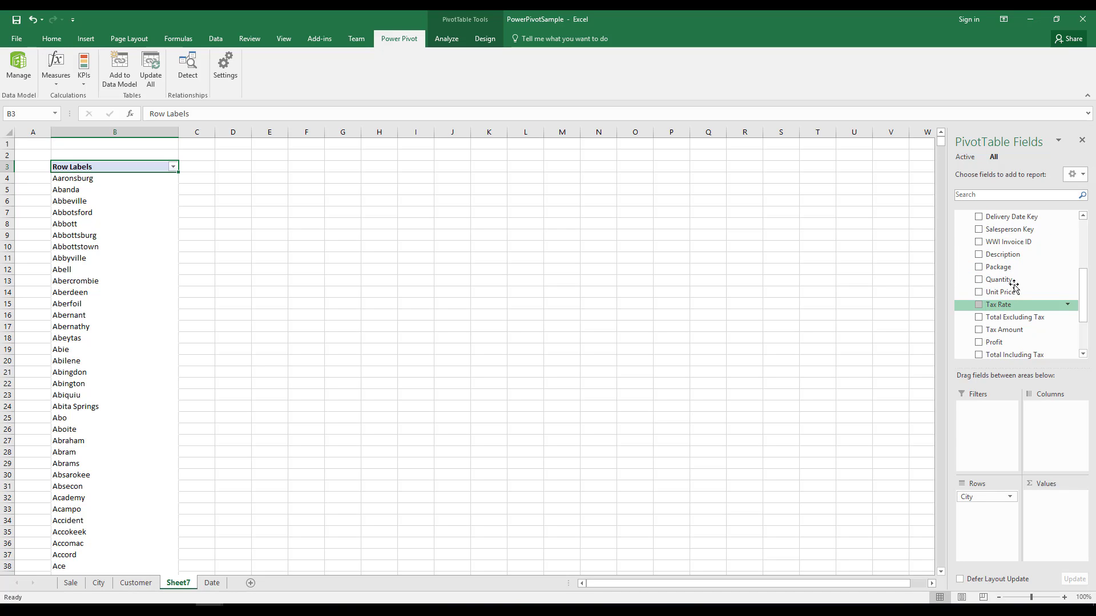
left_click_drag(1004, 280, 1047, 516)
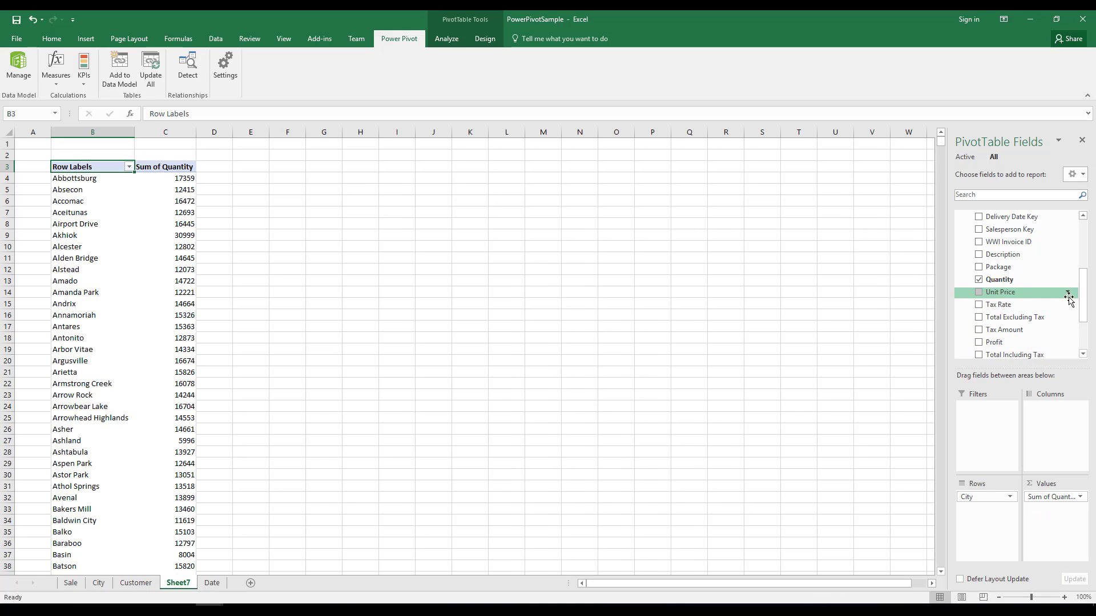
scroll(1069, 298, "up", 5)
left_click(958, 265)
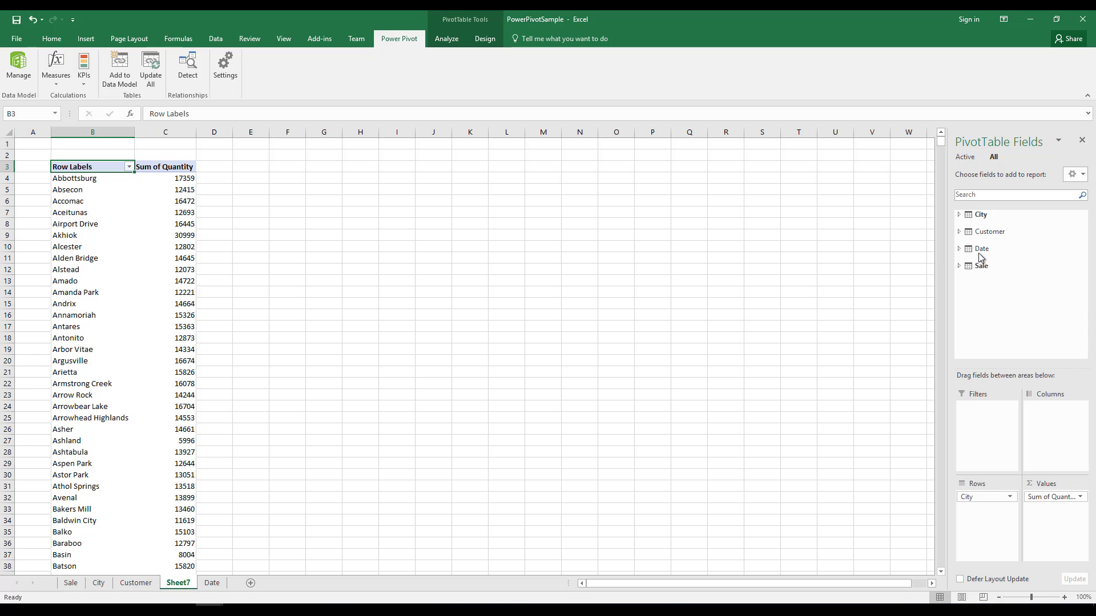
left_click(958, 248)
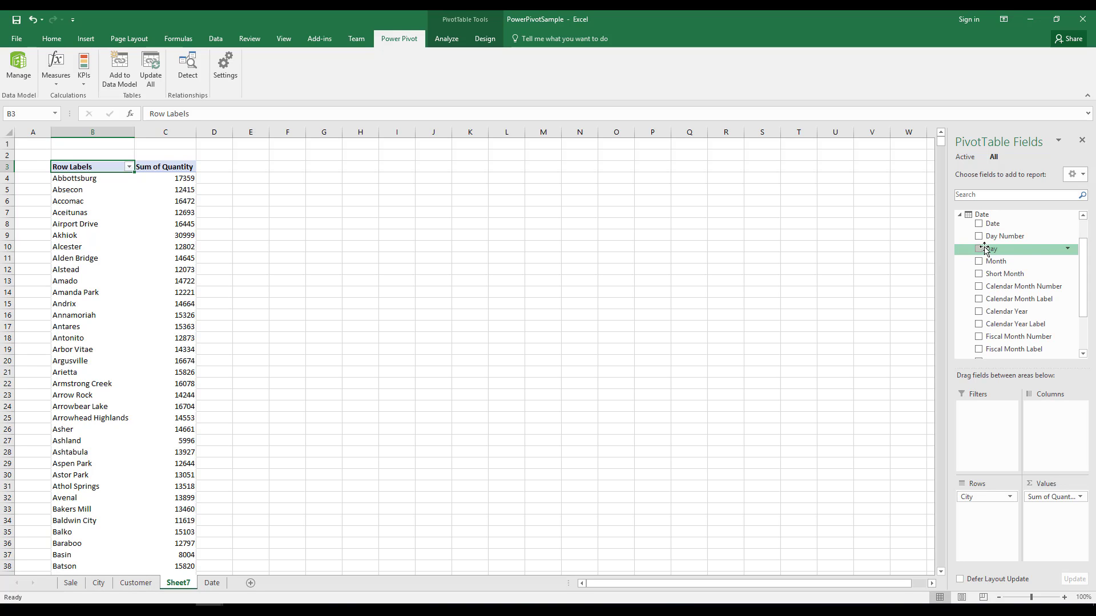
left_click_drag(993, 262, 1049, 425)
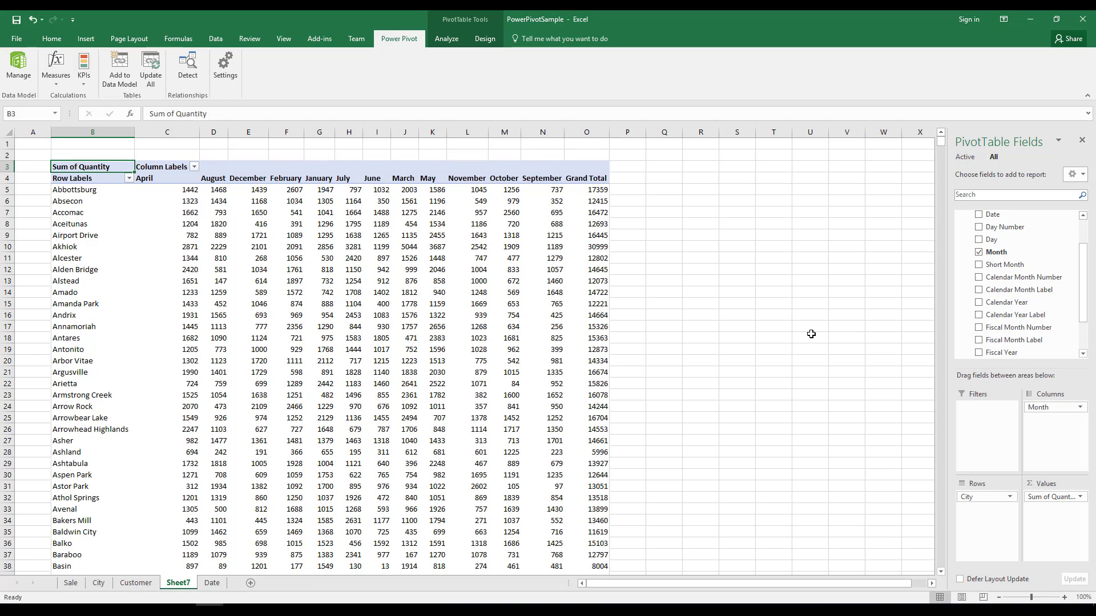
left_click(248, 361)
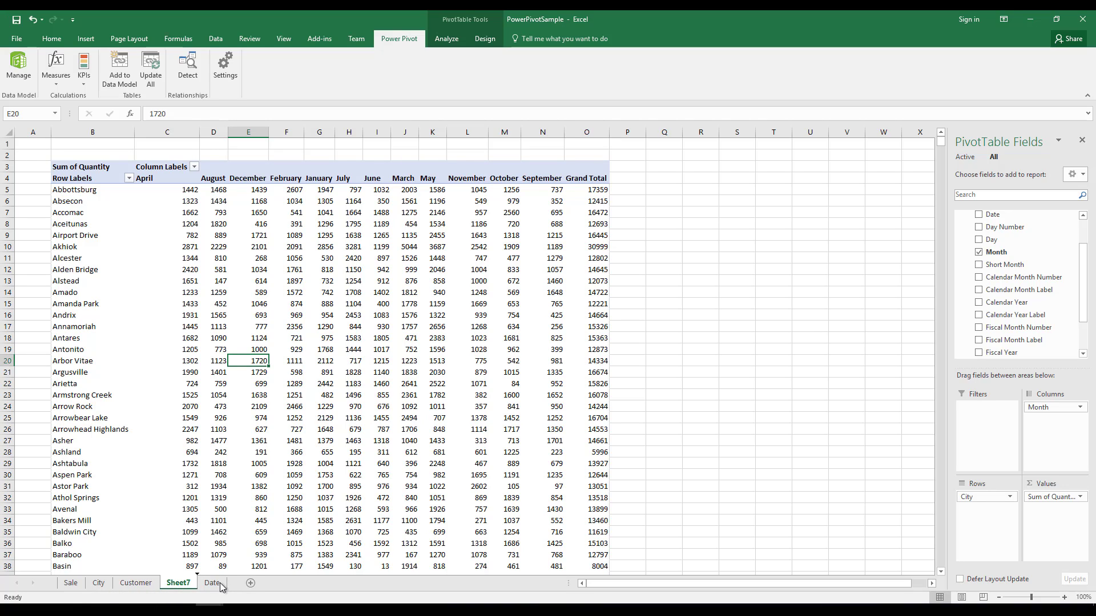
- Move the Sheet7 tab after Date, view the Customer, City and Sale sheets, then return to Sheet7
left_click_drag(178, 584, 229, 583)
left_click(136, 583)
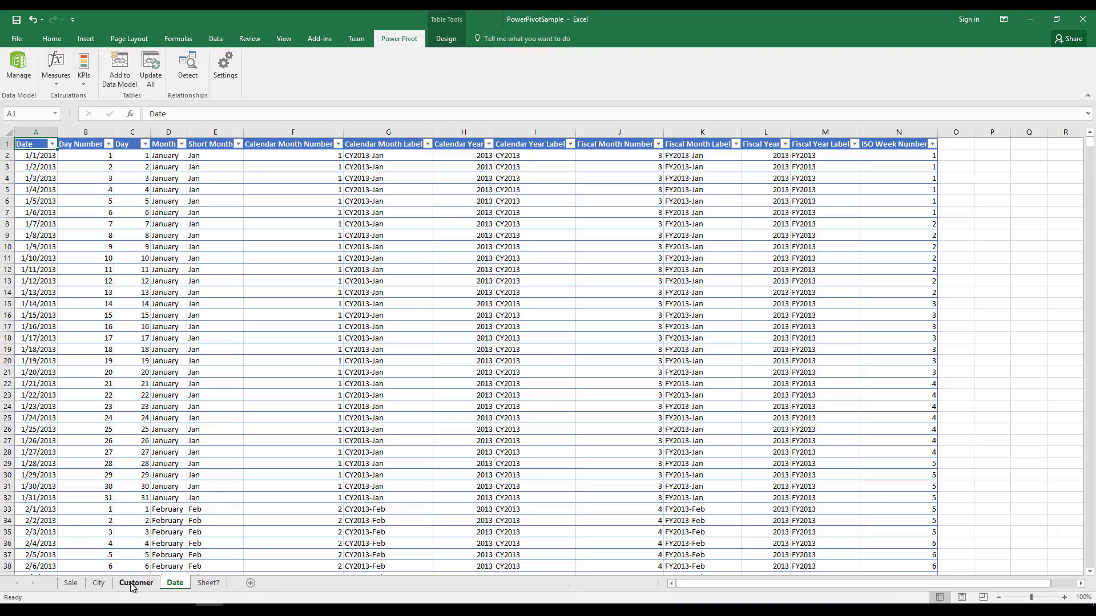
left_click(88, 583)
left_click(71, 582)
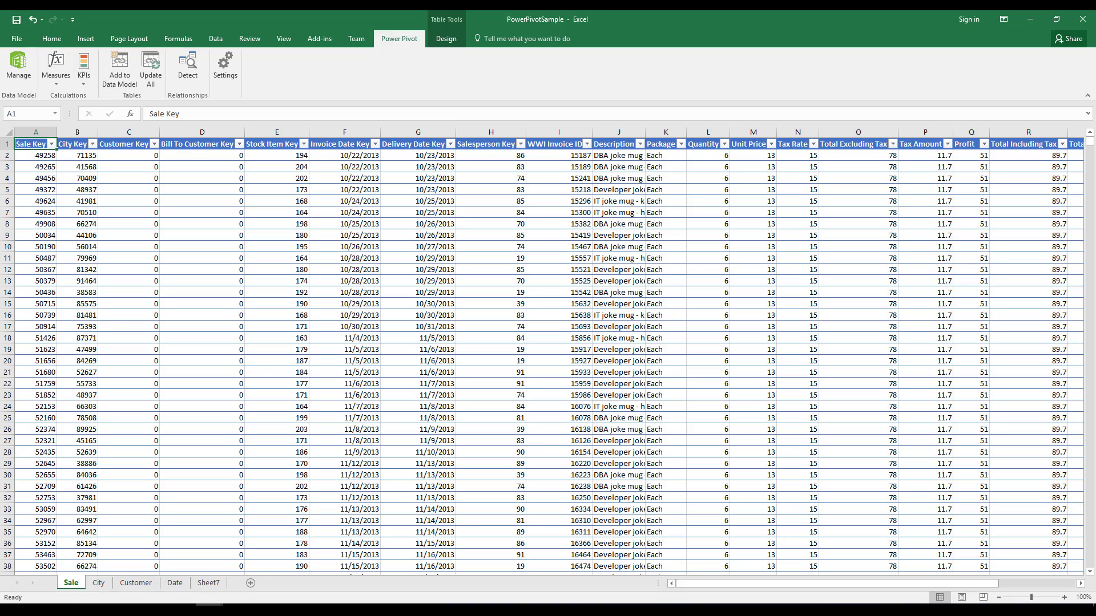
left_click(206, 583)
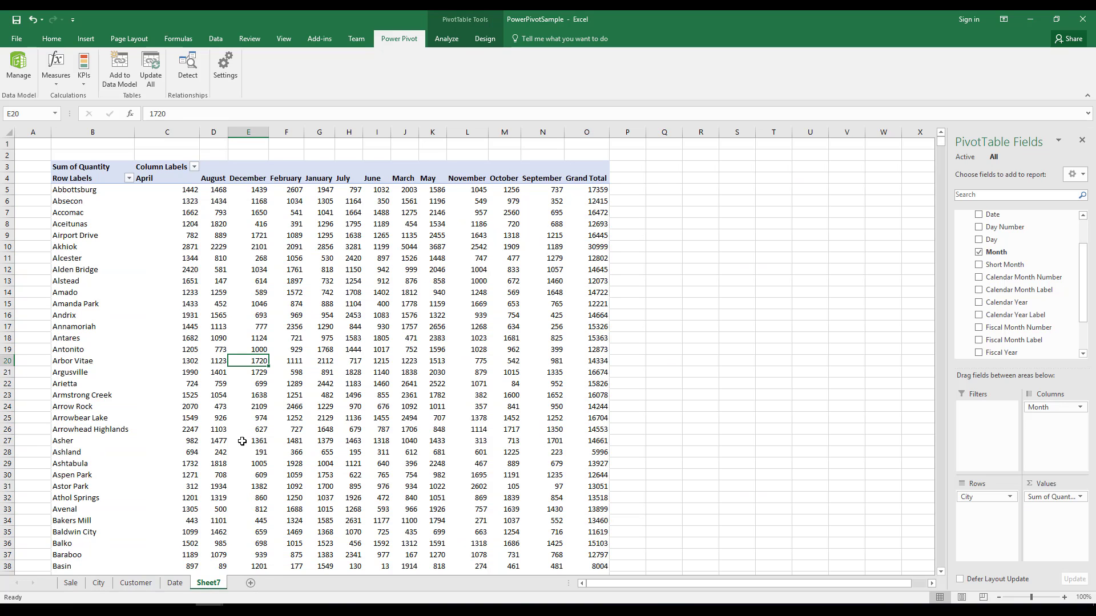
left_click(308, 305)
mouse_move(320, 315)
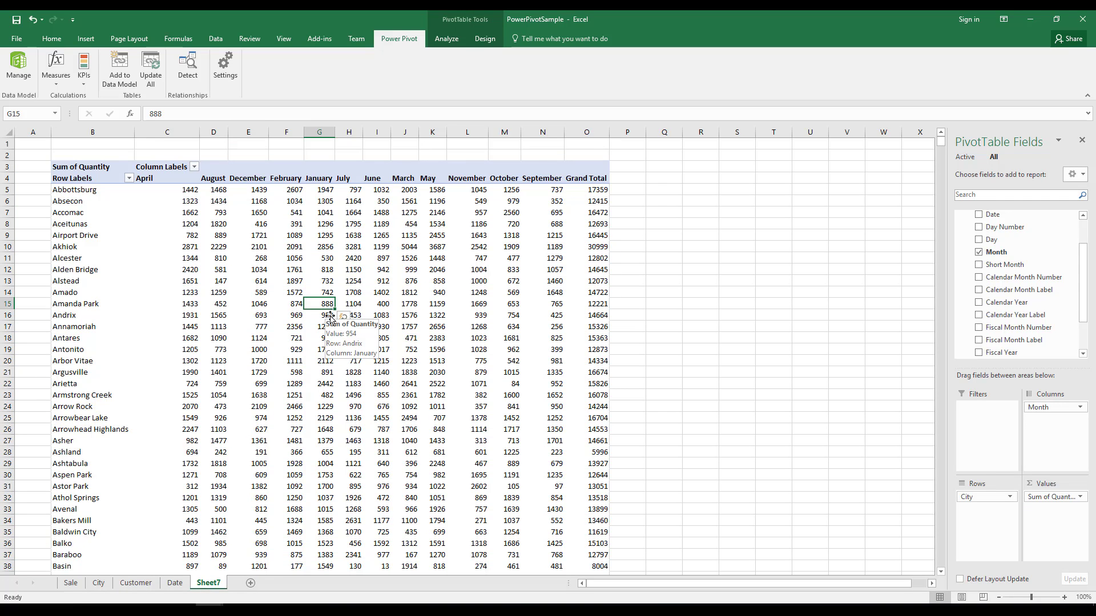